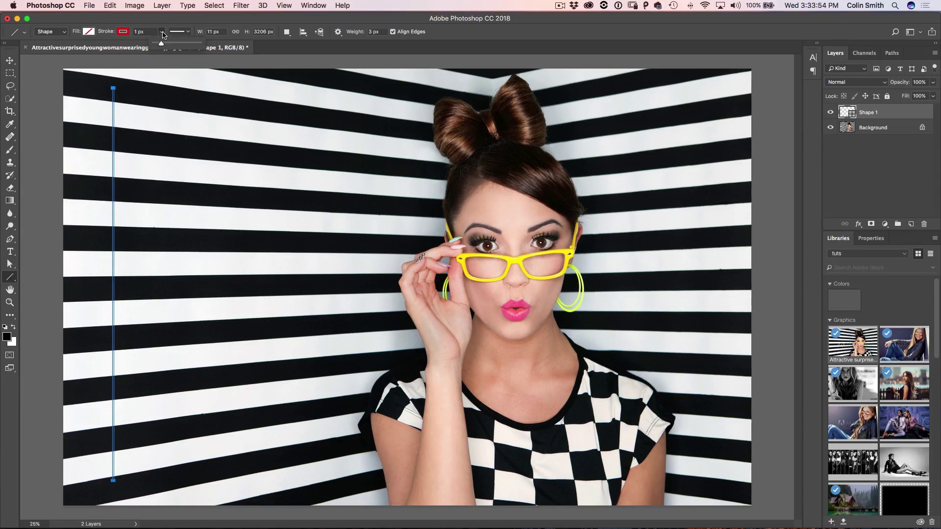
# - Set the vertical line's stroke width to 26.52 px and its shape width to 26 px
pyautogui.moveTo(164, 47)
pyautogui.mouseDown()
pyautogui.moveTo(178, 48)
pyautogui.moveTo(167, 46)
pyautogui.mouseUp()
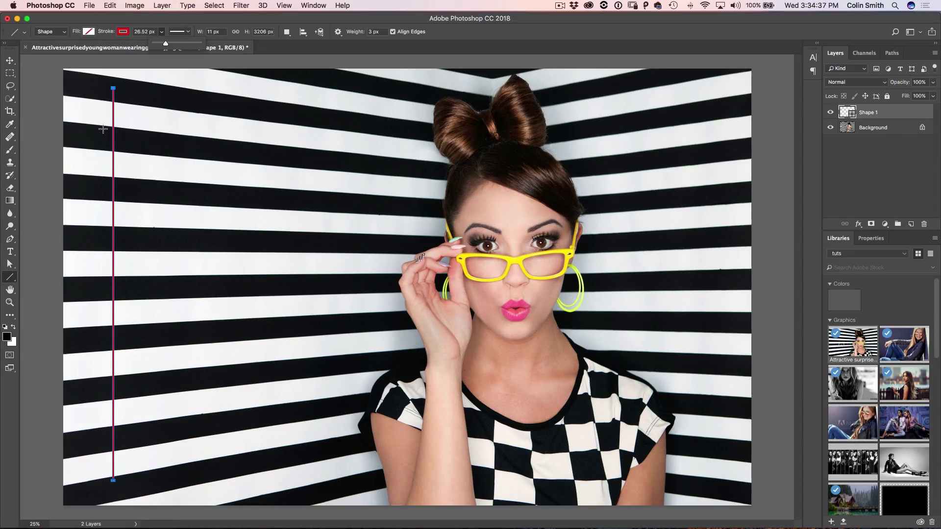
pyautogui.click(213, 32)
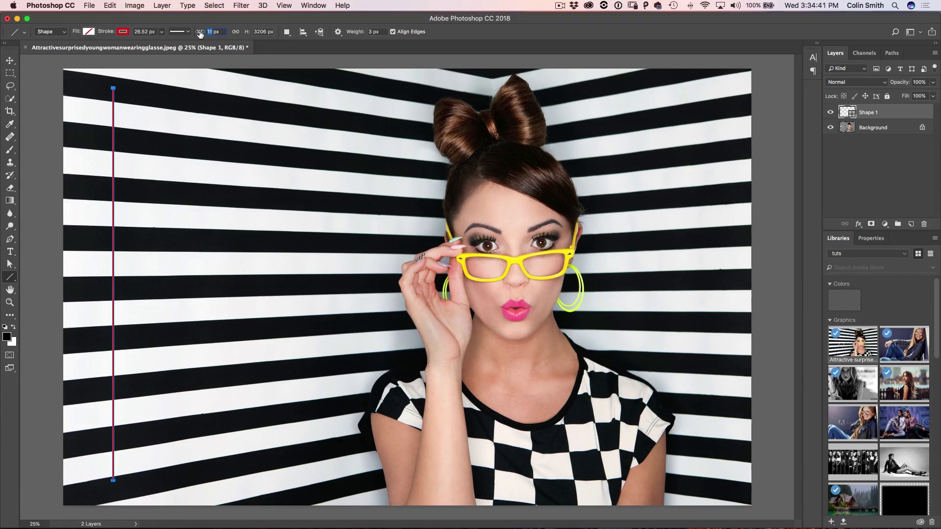
pyautogui.write('26')
pyautogui.click(142, 30)
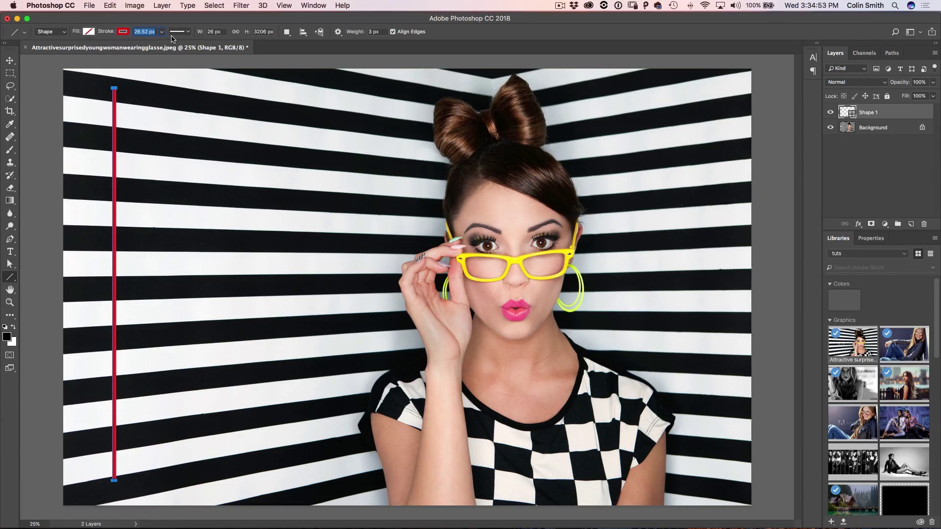
# - Try the dashed stroke preset on the vertical line and switch it to the dotted preset
pyautogui.click(188, 32)
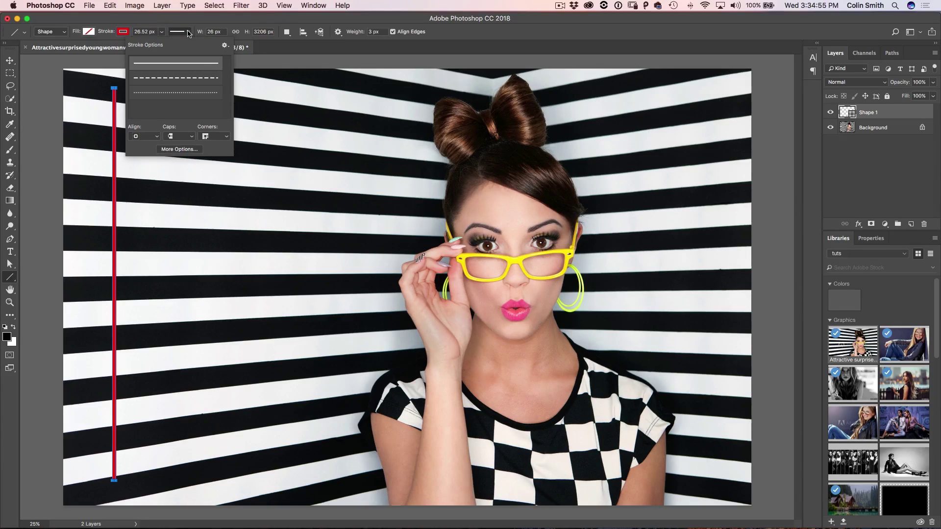
pyautogui.click(186, 78)
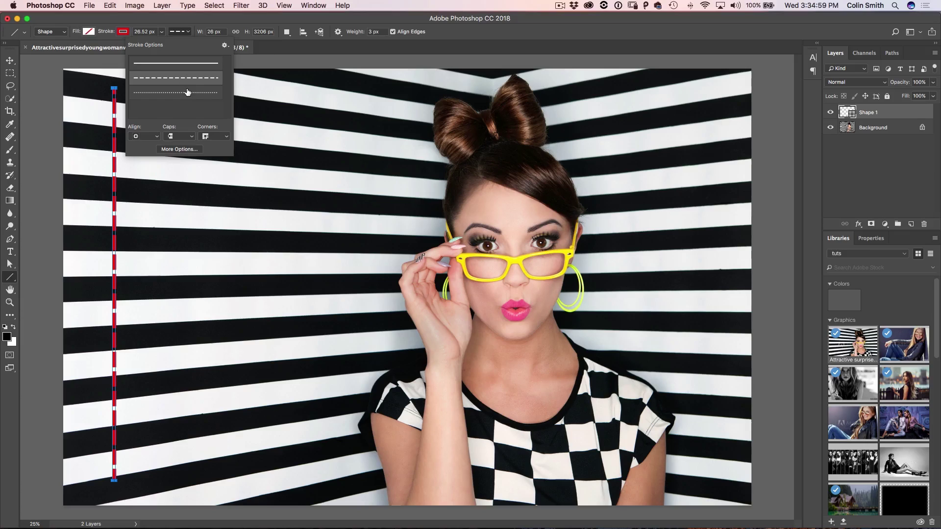
pyautogui.click(187, 93)
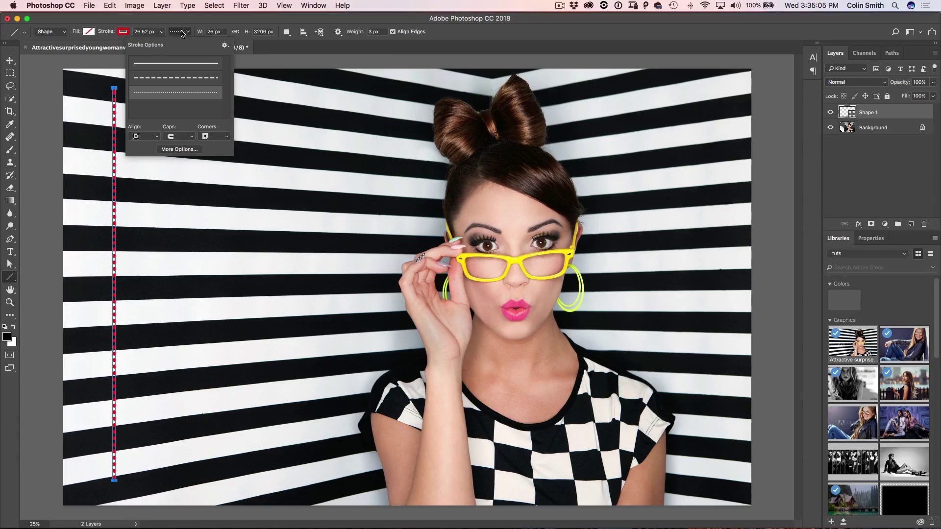
# - Set the dotted line's stroke width to 12 px
pyautogui.click(145, 32)
pyautogui.write('12')
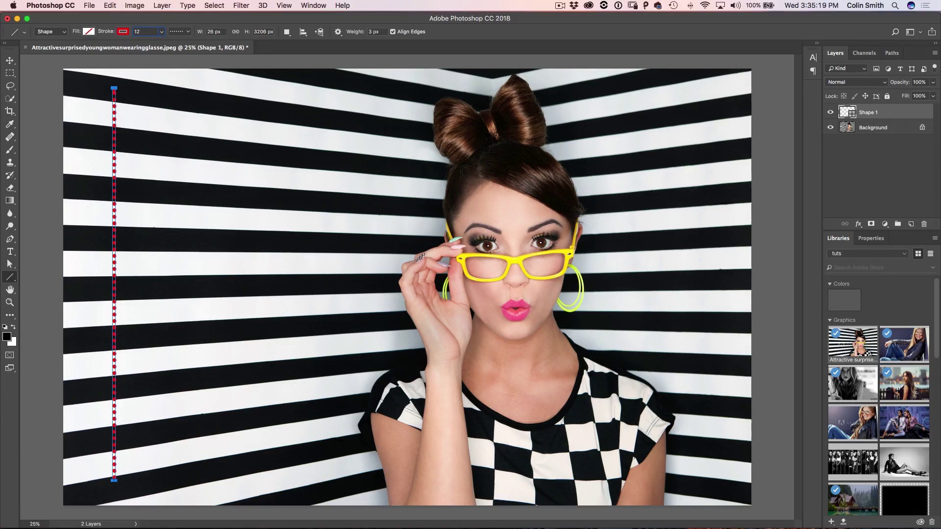
pyautogui.press('Return')
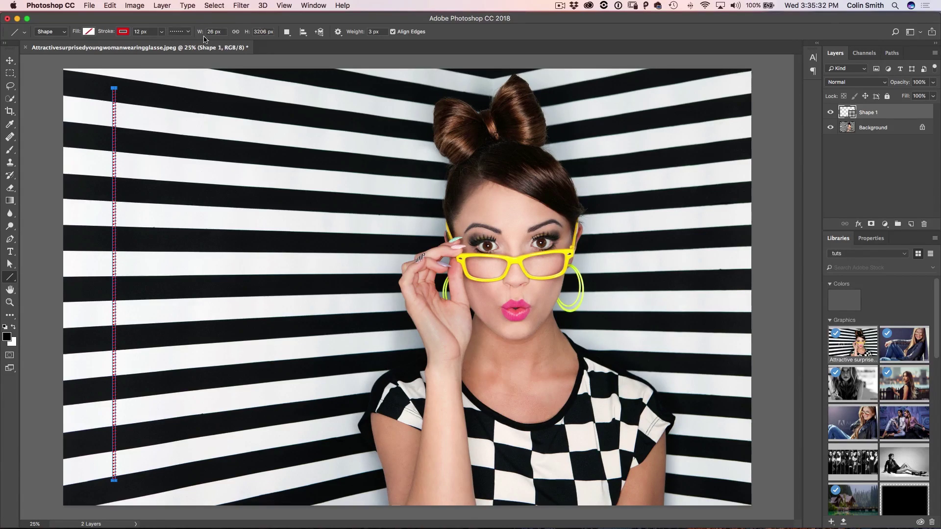
# - Set the dotted line's stroke width to 26 px
pyautogui.click(141, 31)
pyautogui.write('26')
pyautogui.press('Return')
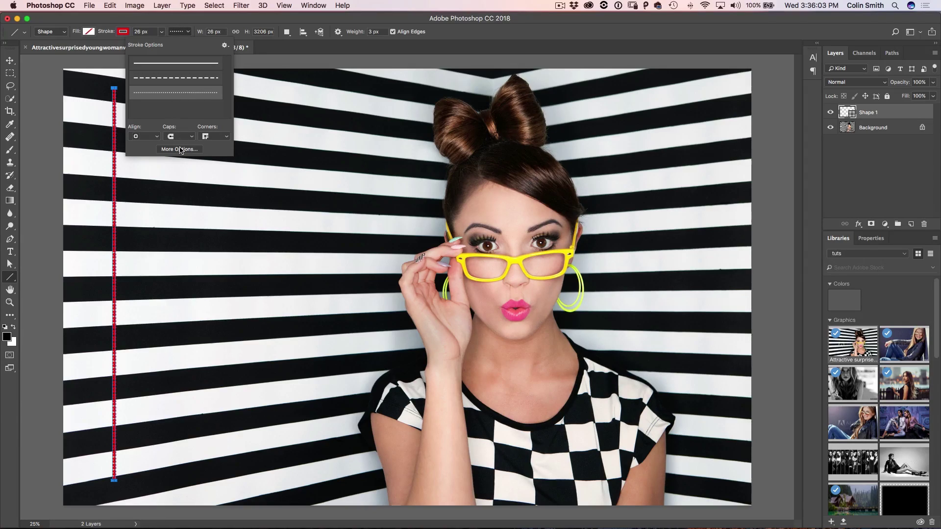
# - Customize the dotted stroke with three repeats of dash 0 and gap 4, and set its stroke width to 26.52 px
pyautogui.click(179, 148)
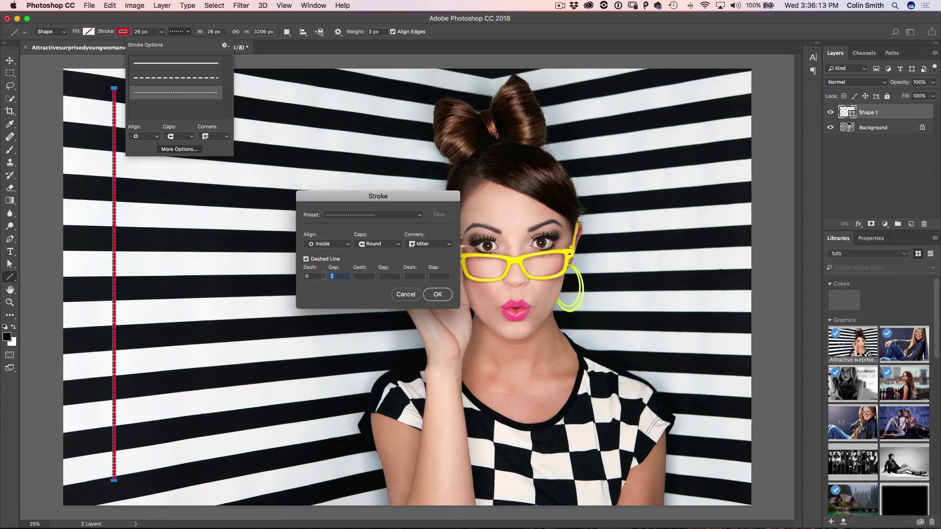
pyautogui.write('4')
pyautogui.click(363, 277)
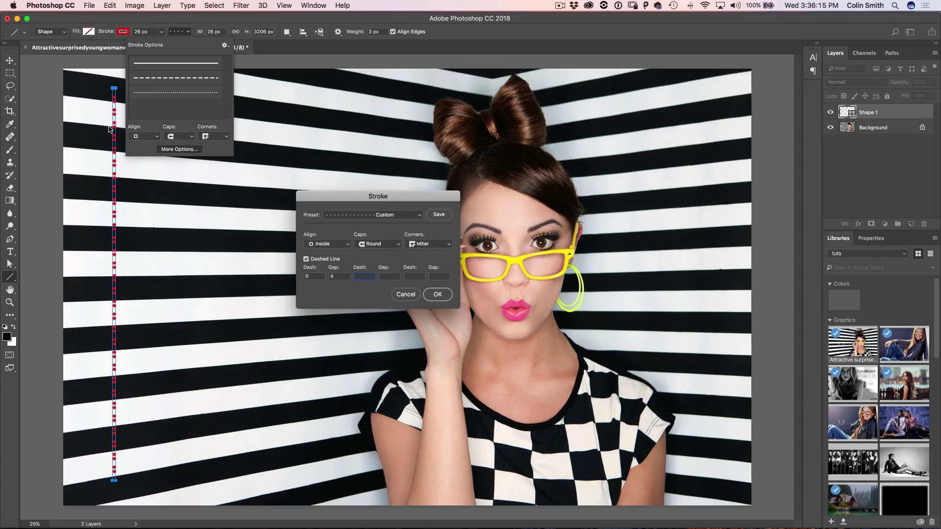
pyautogui.write('0')
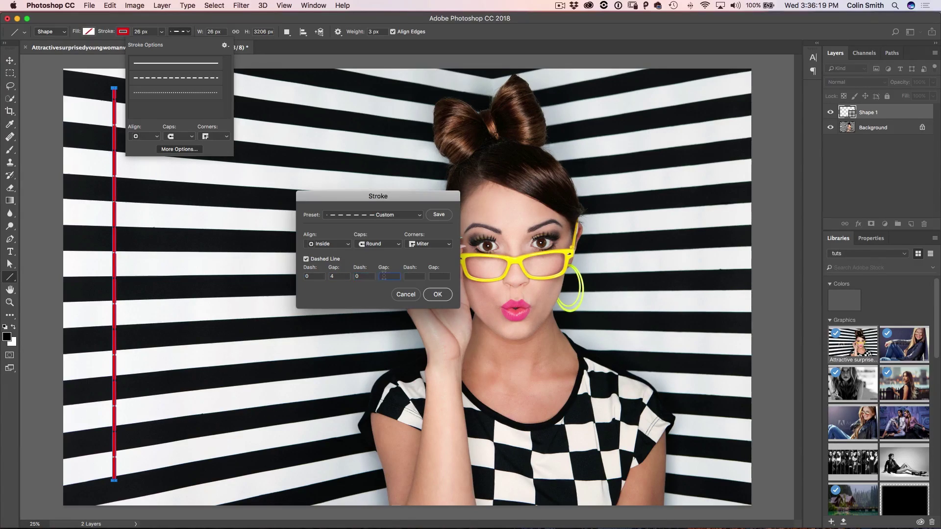
pyautogui.write('0')
pyautogui.write('4')
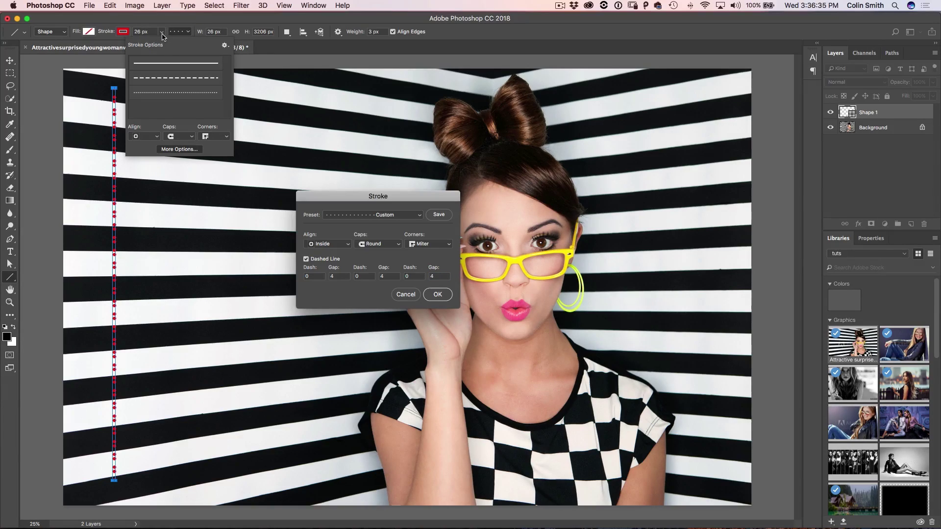
pyautogui.click(437, 294)
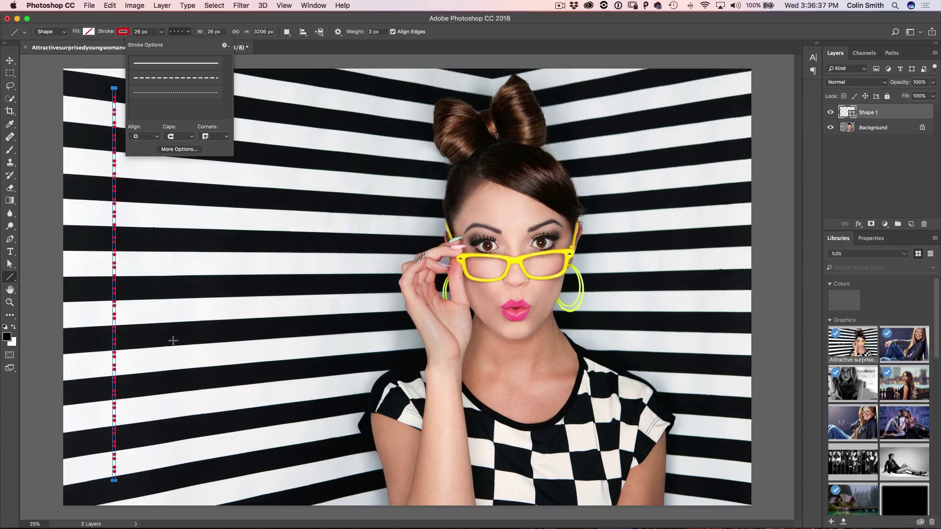
pyautogui.click(161, 33)
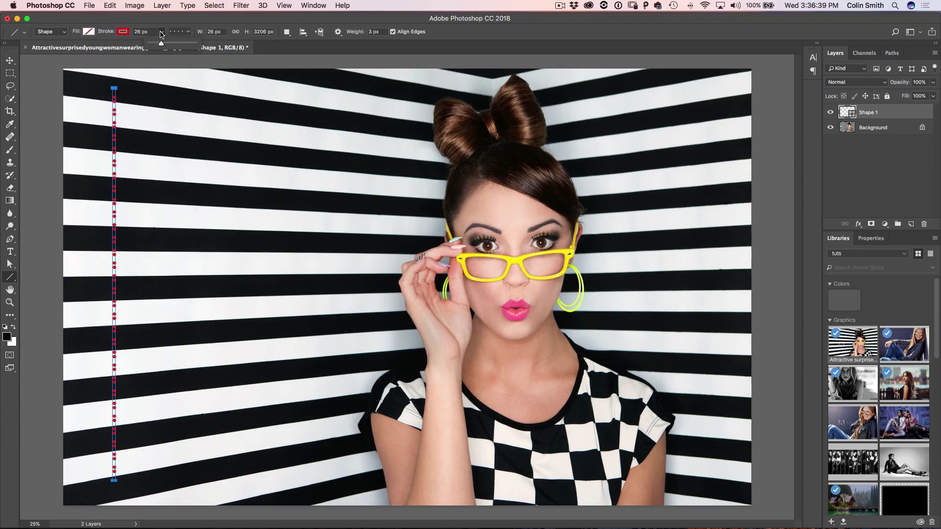
pyautogui.moveTo(162, 45); pyautogui.dragTo(162, 46)
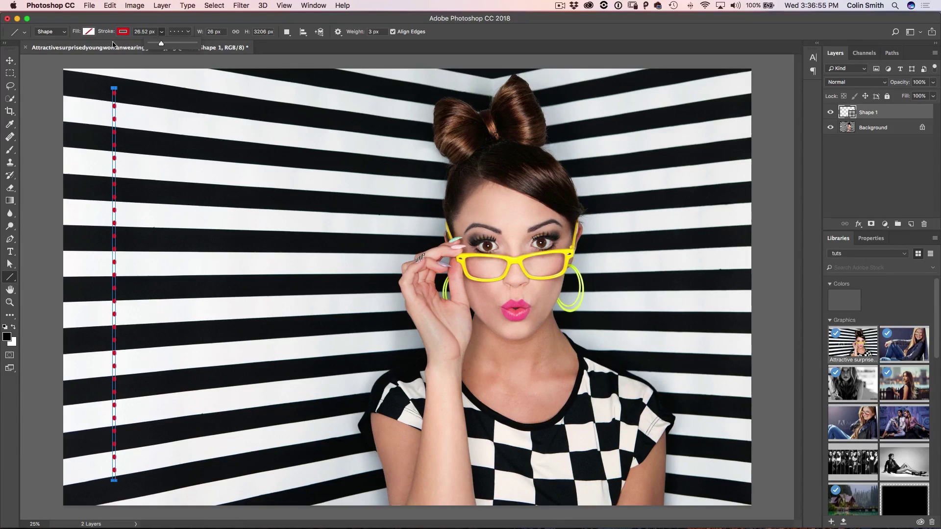
# - Draw a rectangle shape about 1279 by 1154 px on the striped wall between the dotted line and the woman
pyautogui.click(11, 277)
pyautogui.click(11, 278)
pyautogui.click(42, 276)
pyautogui.moveTo(176, 187); pyautogui.dragTo(333, 329)
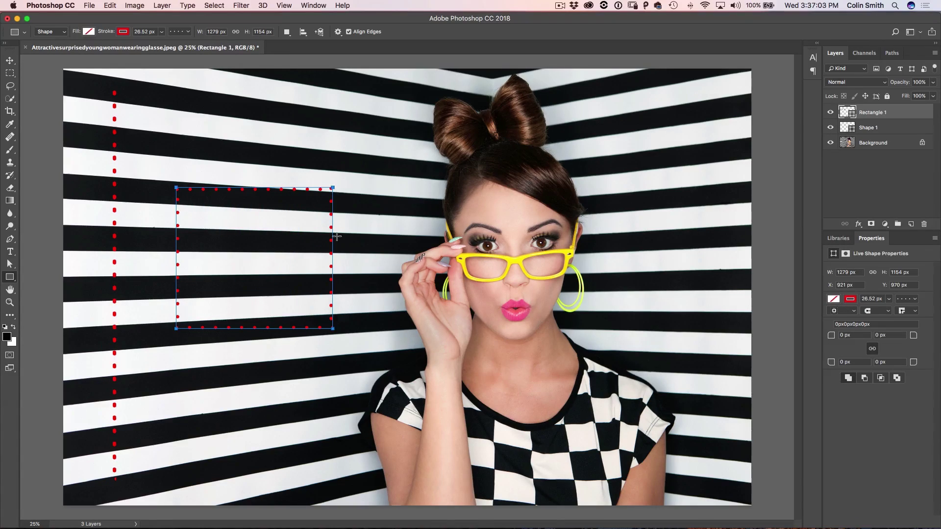
# - Reduce the rectangle's height to 10 px and check its dotted stroke up close
pyautogui.moveTo(244, 32); pyautogui.dragTo(173, 42)
pyautogui.click(265, 32)
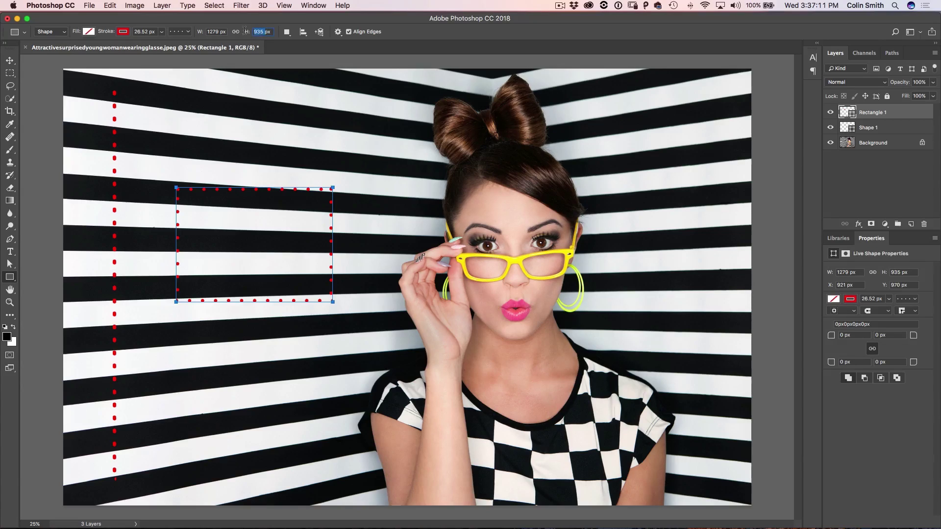
pyautogui.write('1px')
pyautogui.press('Return')
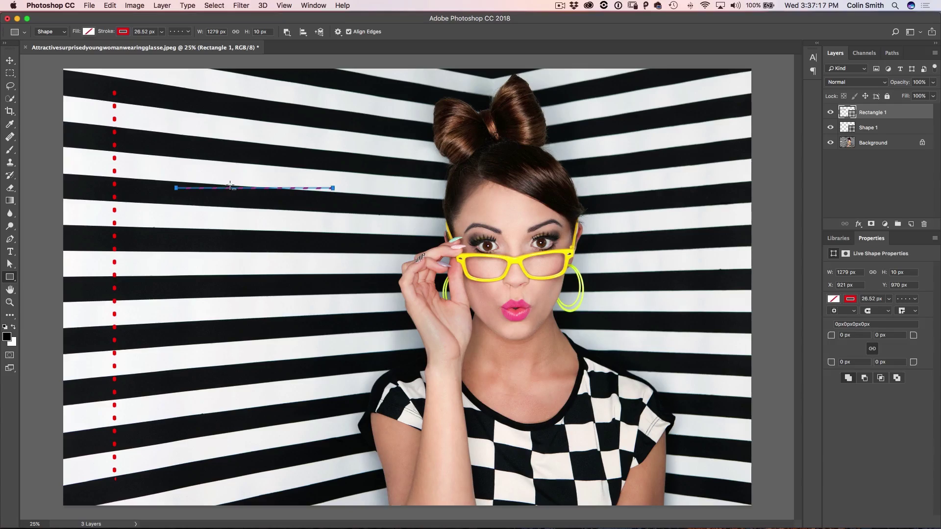
pyautogui.scroll(15, 230, 187)
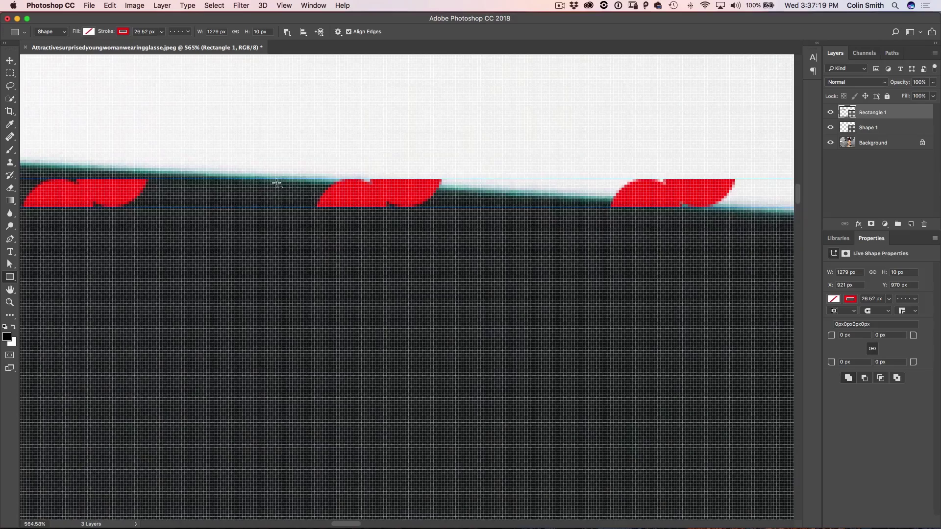
pyautogui.scroll(-8, 318, 193)
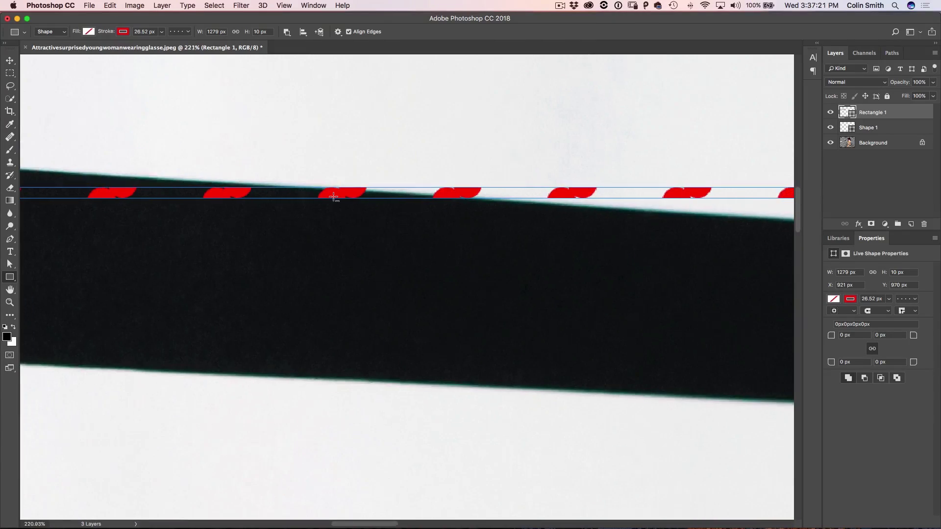
pyautogui.scroll(-10, 334, 196)
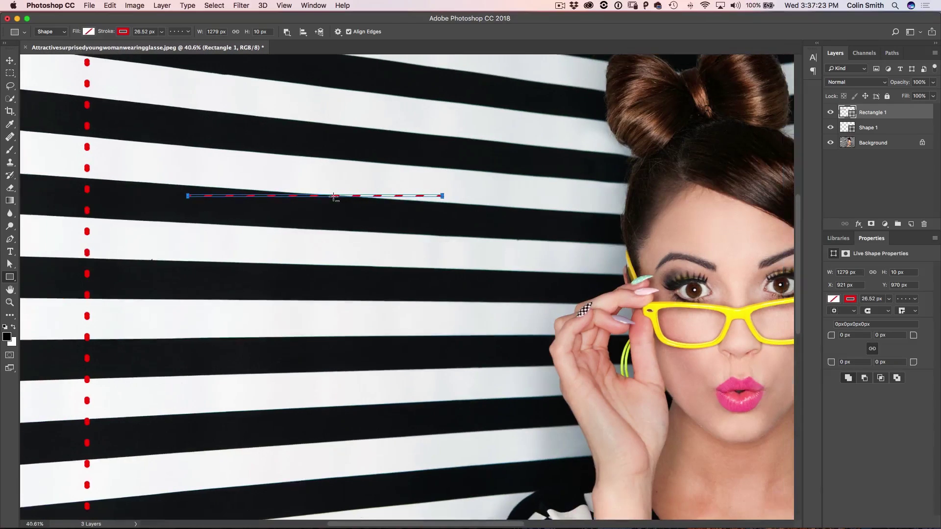
pyautogui.scroll(-4, 334, 197)
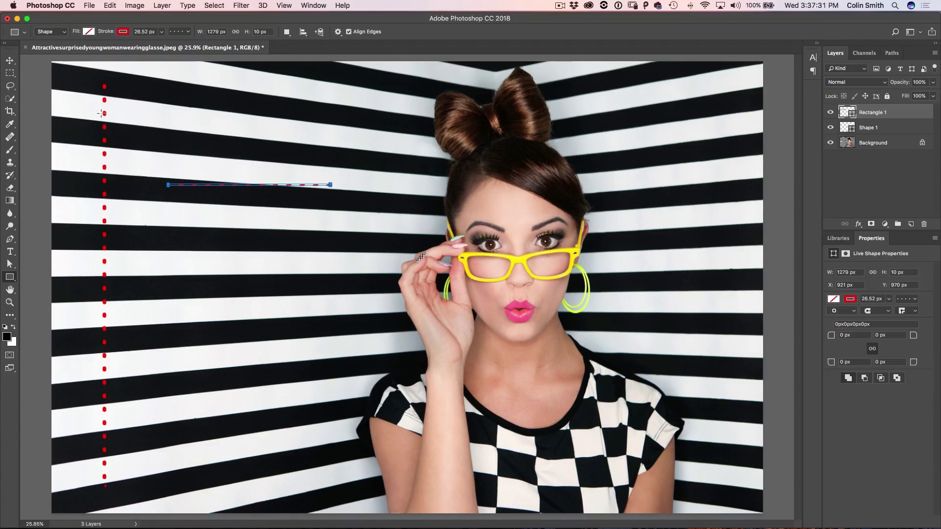
# - Select the vertical line on the Shape 1 layer with the Path Selection tool and apply the dashed stroke preset
pyautogui.press('v')
pyautogui.keyDown('super'); pyautogui.click(104, 153); pyautogui.keyUp('super')
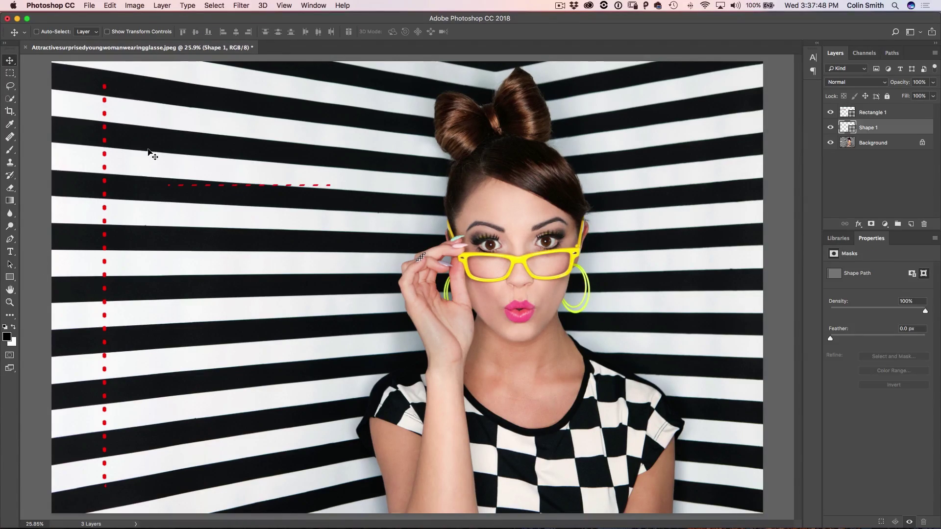
pyautogui.click(9, 265)
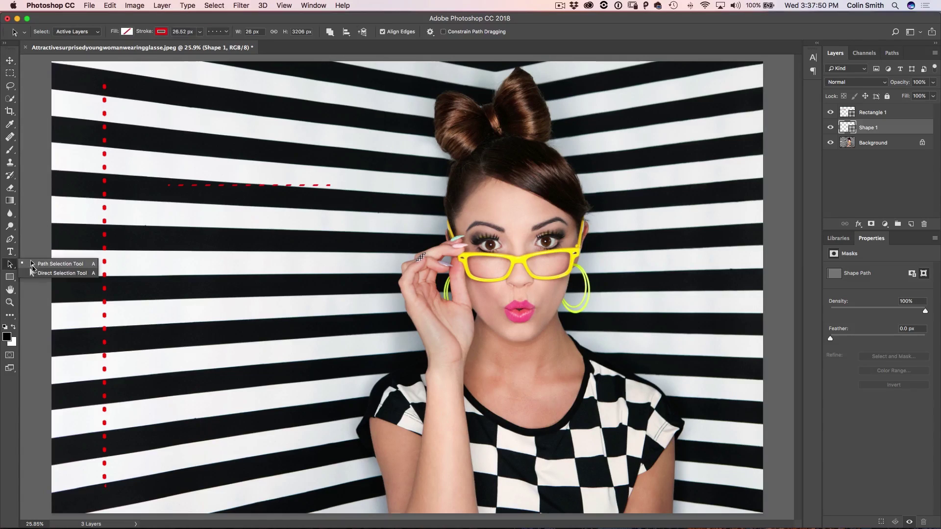
pyautogui.click(875, 113)
pyautogui.click(888, 128)
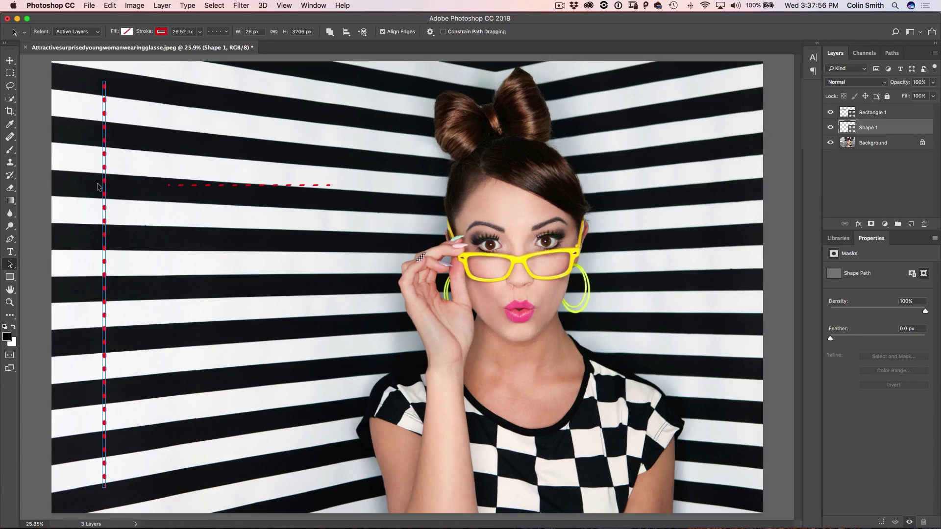
pyautogui.click(228, 33)
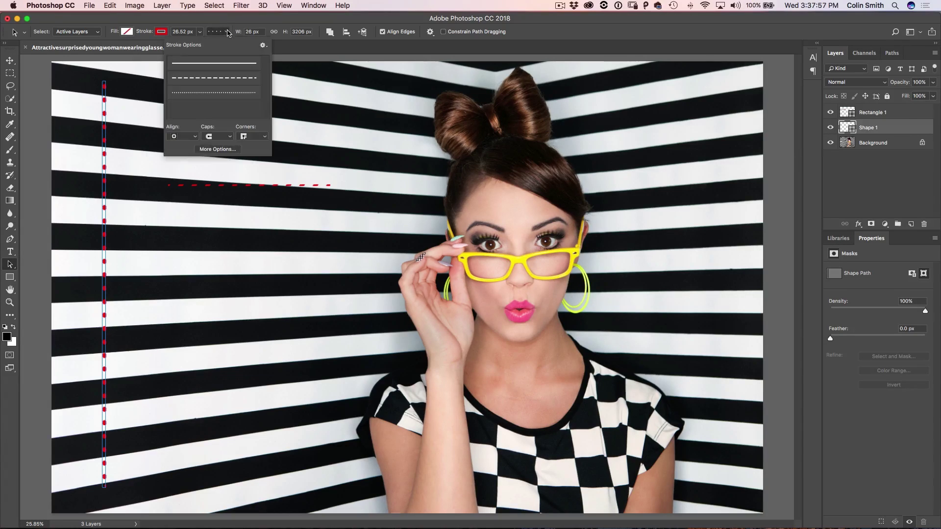
pyautogui.click(216, 80)
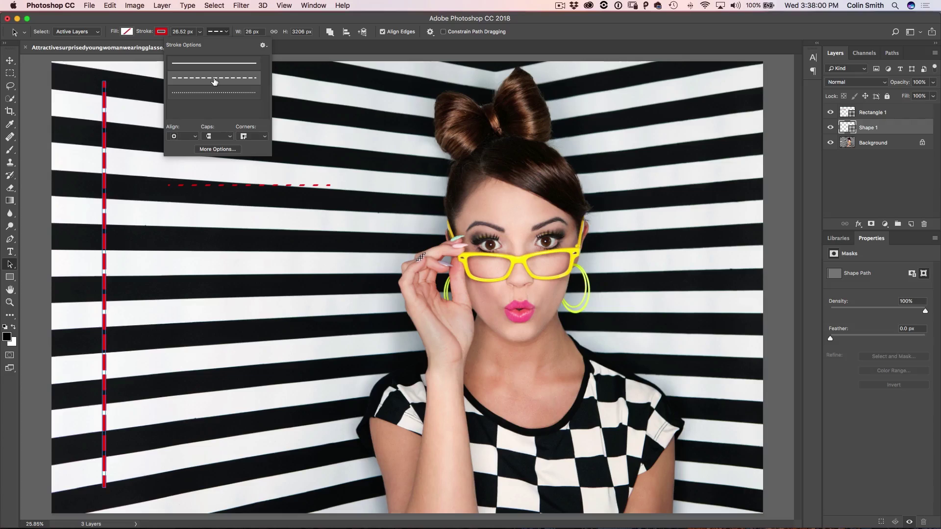
# - Customize the vertical line's dashes, trying a gap of 20 and settling on dash 4 and gap 4
pyautogui.click(219, 149)
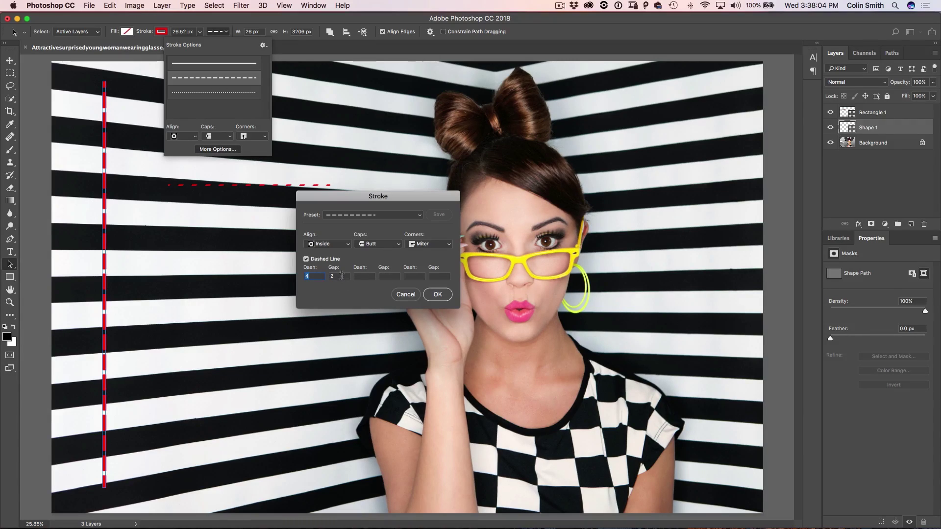
pyautogui.write('4')
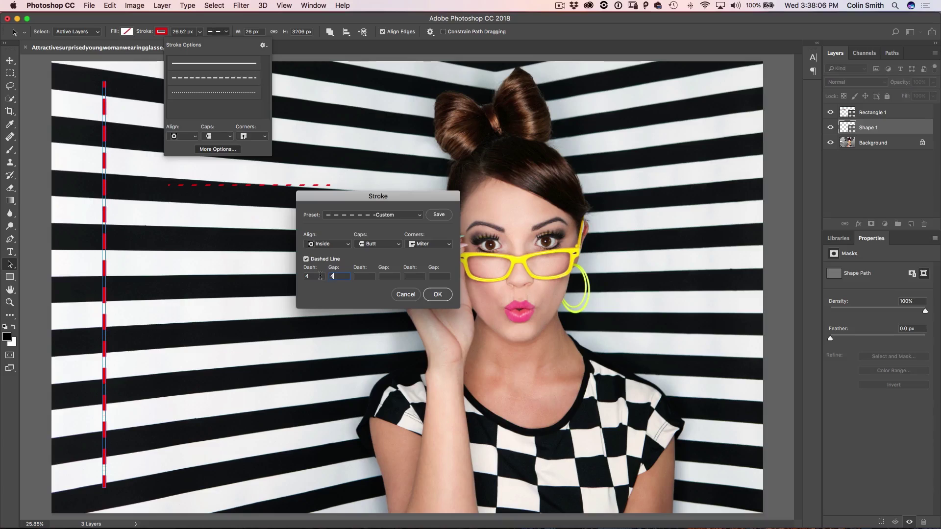
pyautogui.click(438, 295)
pyautogui.write('20')
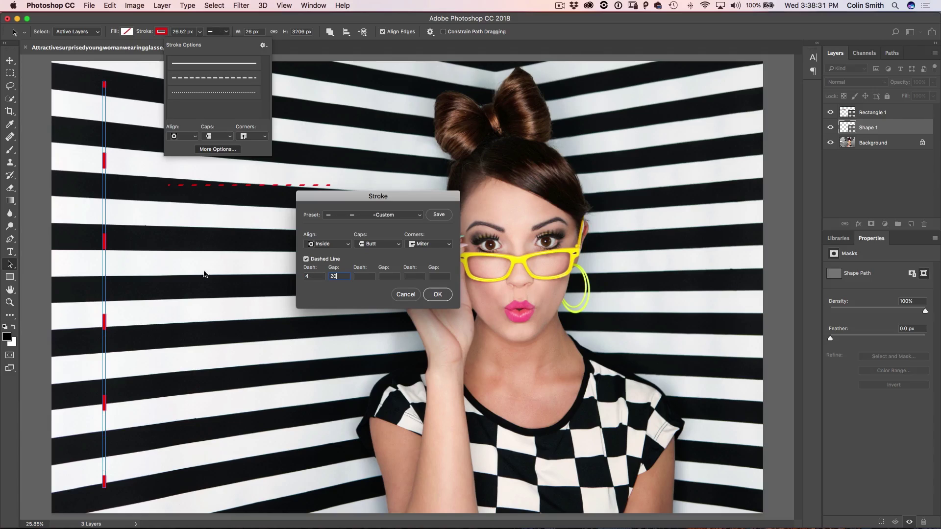
pyautogui.press('Tab')
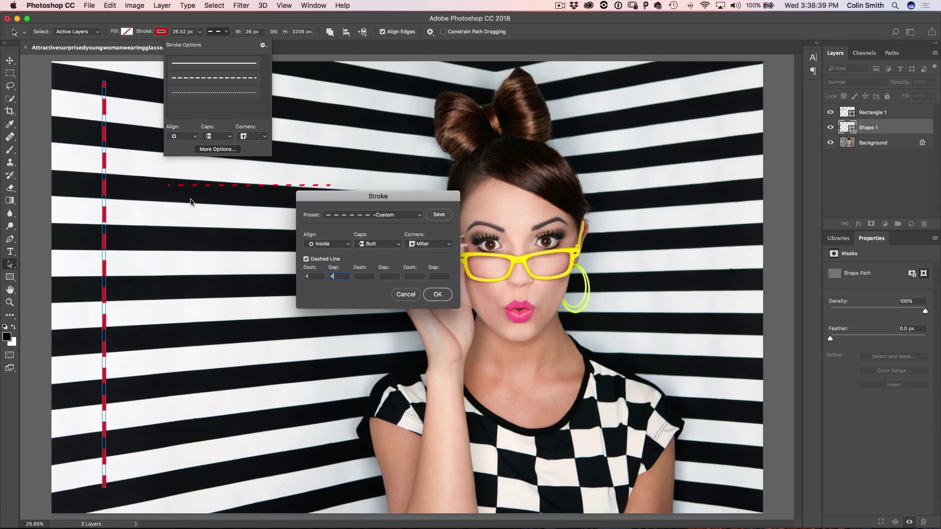
pyautogui.click(442, 296)
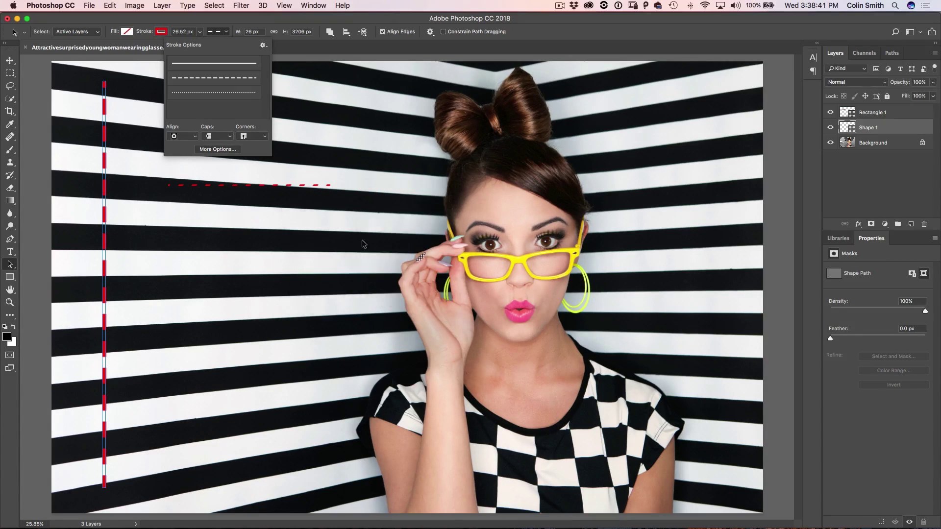
pyautogui.click(10, 60)
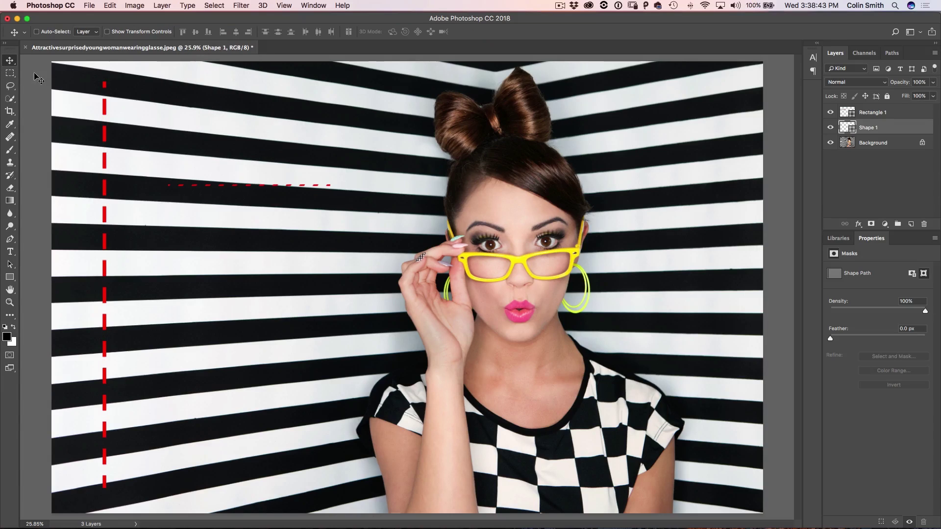
# - Give the vertical line's dashes round caps and try a dash length of 0 with a gap of 4
pyautogui.press('super')
pyautogui.press('super+1')
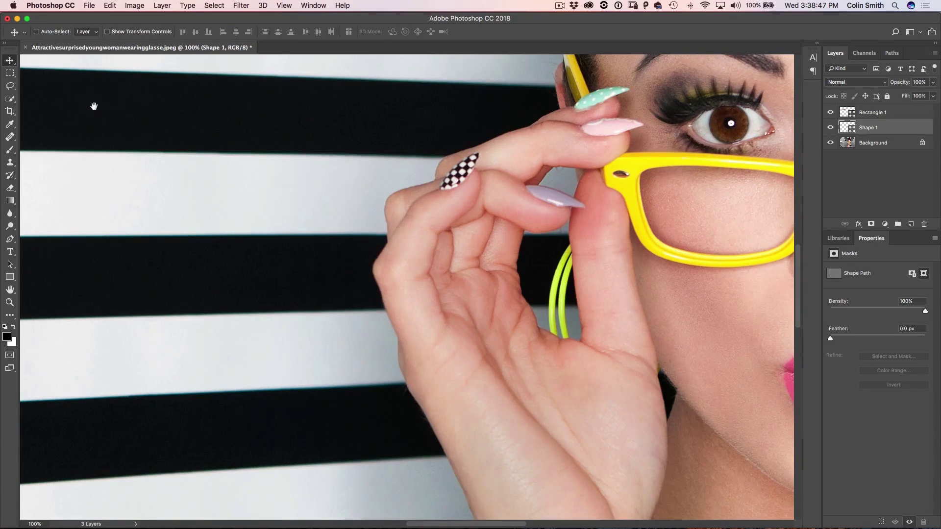
pyautogui.moveTo(94, 106); pyautogui.dragTo(628, 218)
pyautogui.moveTo(223, 231); pyautogui.dragTo(193, 196)
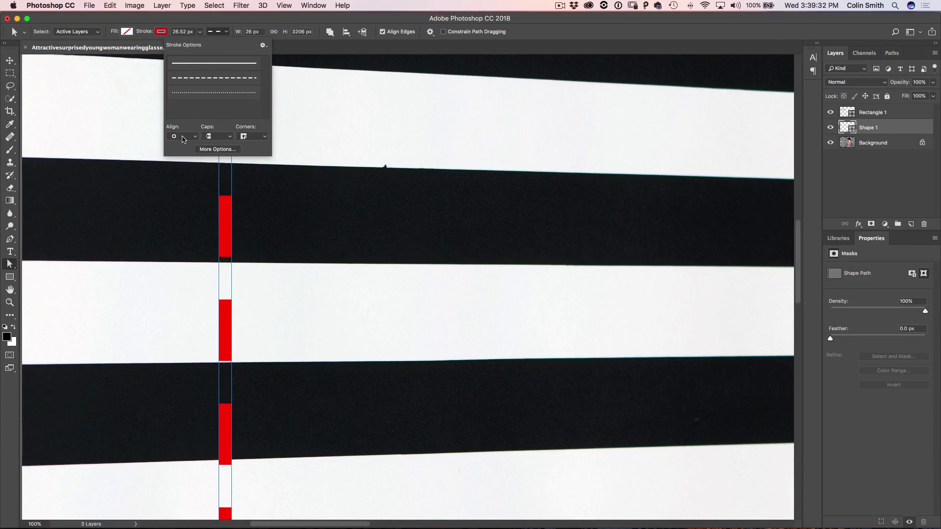
pyautogui.click(231, 137)
pyautogui.click(230, 145)
pyautogui.click(231, 137)
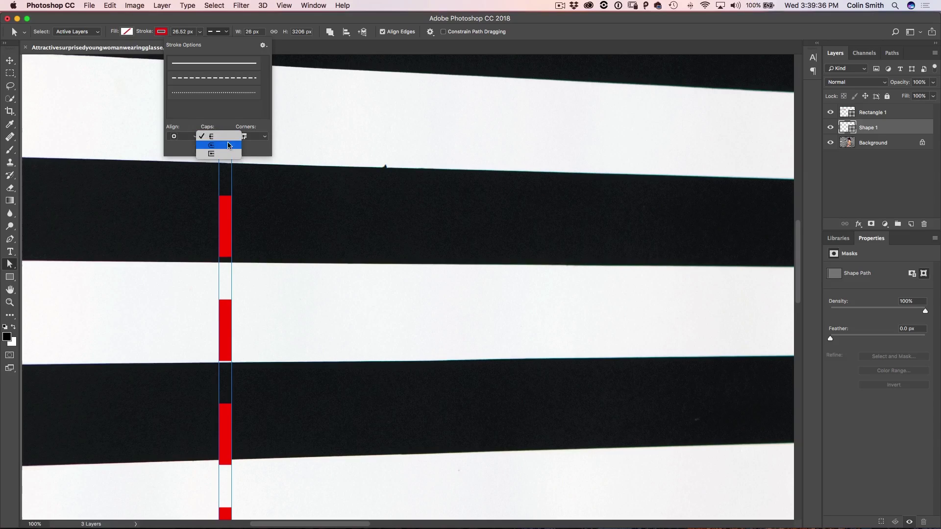
pyautogui.click(227, 143)
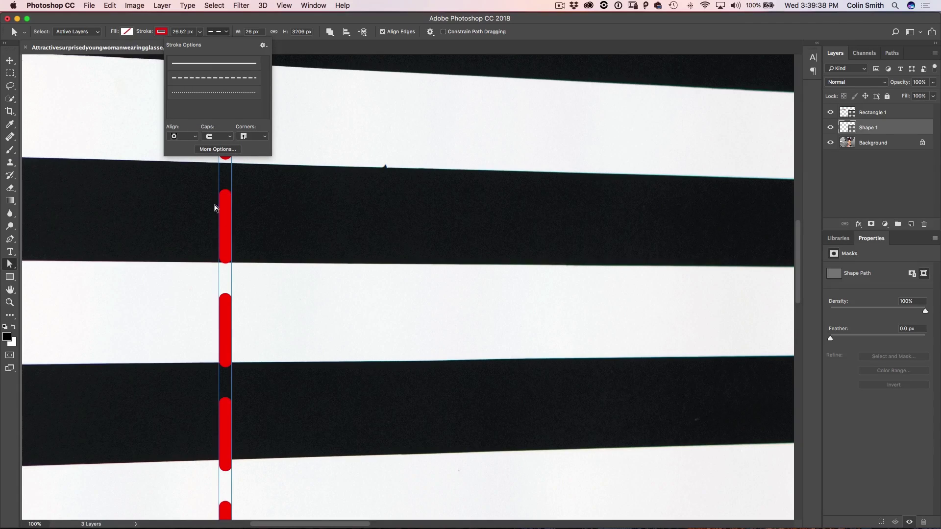
pyautogui.click(218, 149)
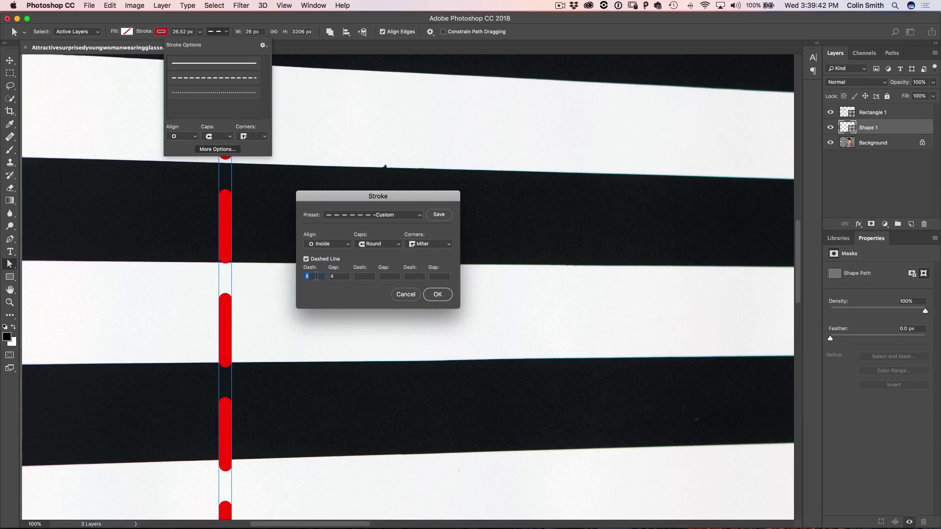
pyautogui.write('0')
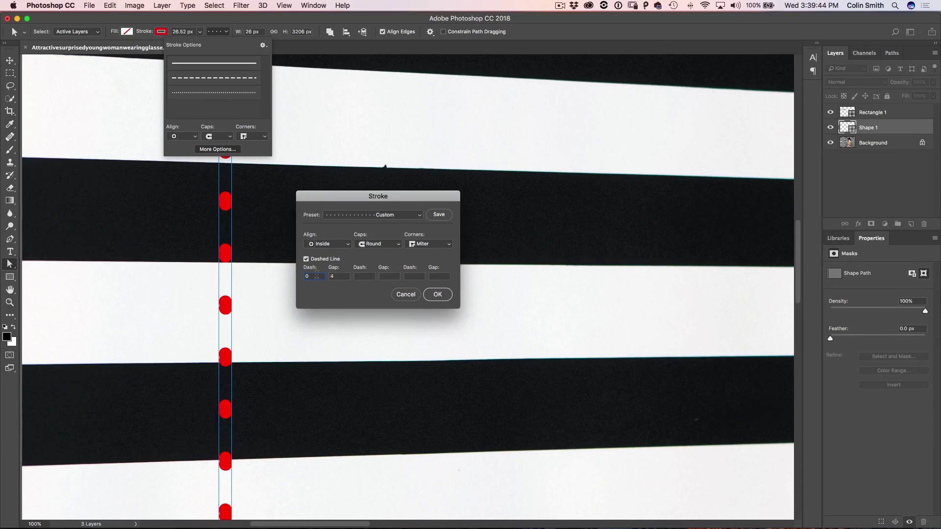
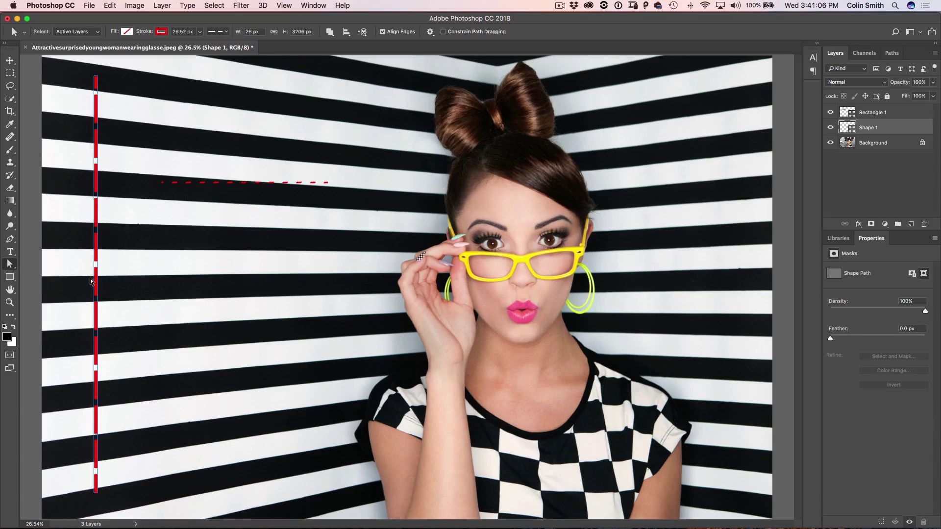
# - Draw a dashed square of about 1234 by 1234 px with the Rectangle tool below the horizontal dotted line
pyautogui.click(10, 277)
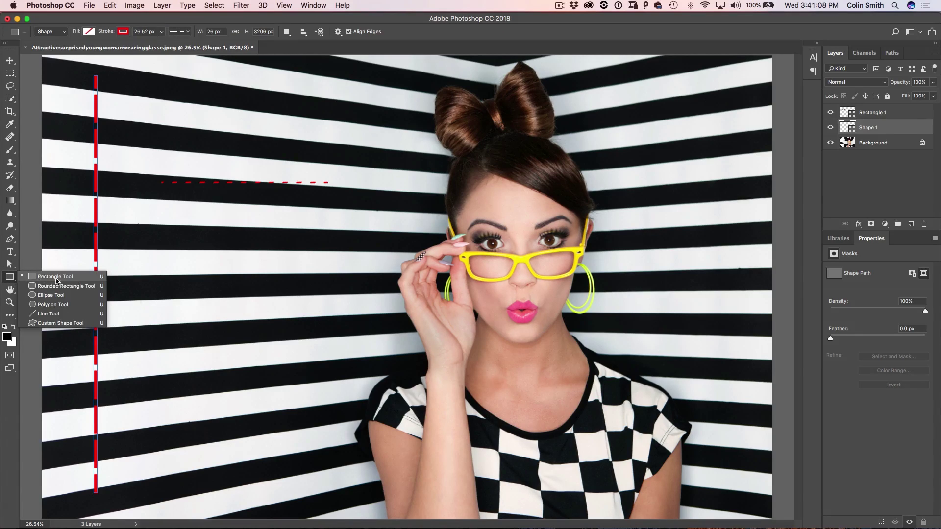
pyautogui.click(43, 276)
pyautogui.moveTo(176, 230); pyautogui.dragTo(340, 398)
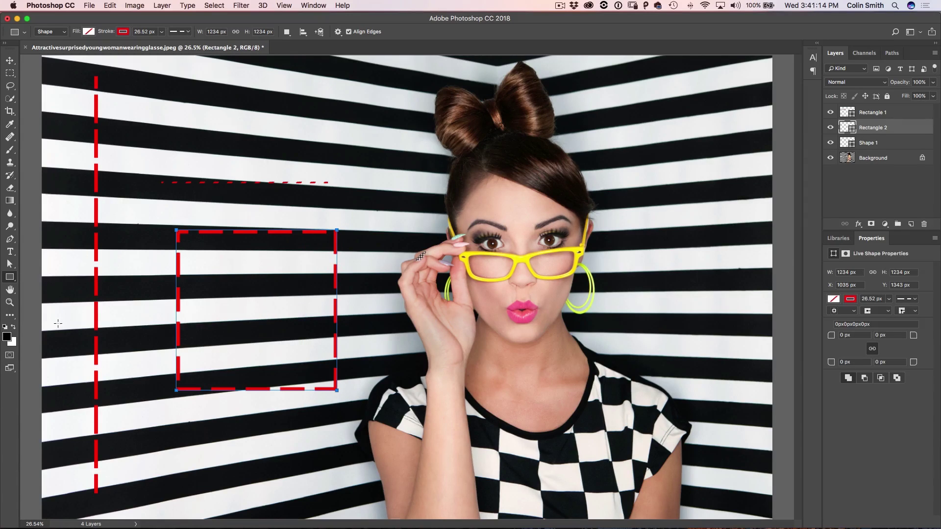
# - Examine the square's lower-right dashed corner at 100% with its path shown, toggling the Rectangle 2 layer's visibility off and on
pyautogui.doubleClick(10, 289)
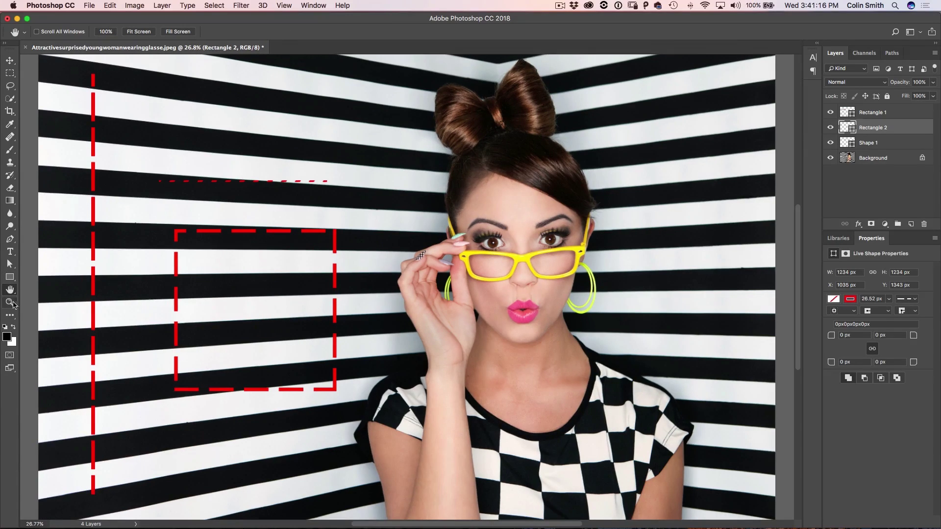
pyautogui.doubleClick(10, 303)
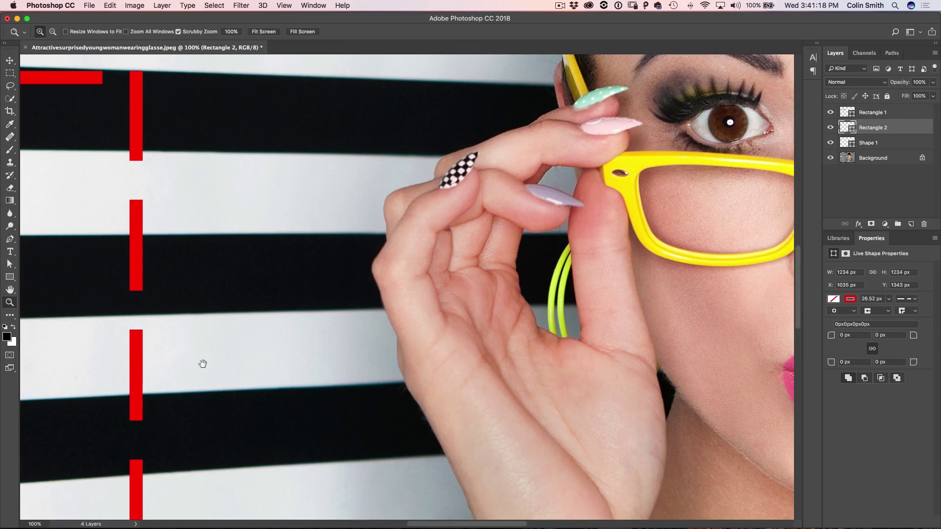
pyautogui.moveTo(202, 363); pyautogui.dragTo(304, 139)
pyautogui.moveTo(218, 384); pyautogui.dragTo(392, 394)
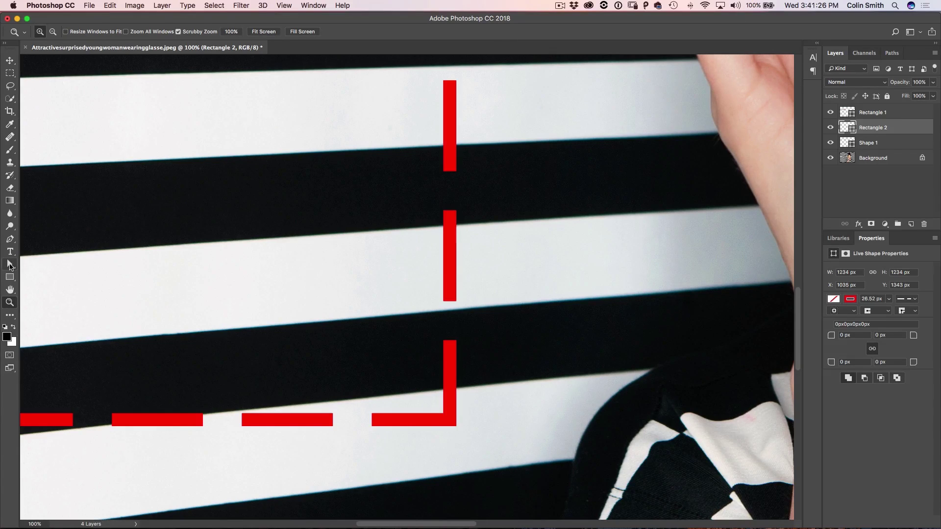
pyautogui.click(10, 264)
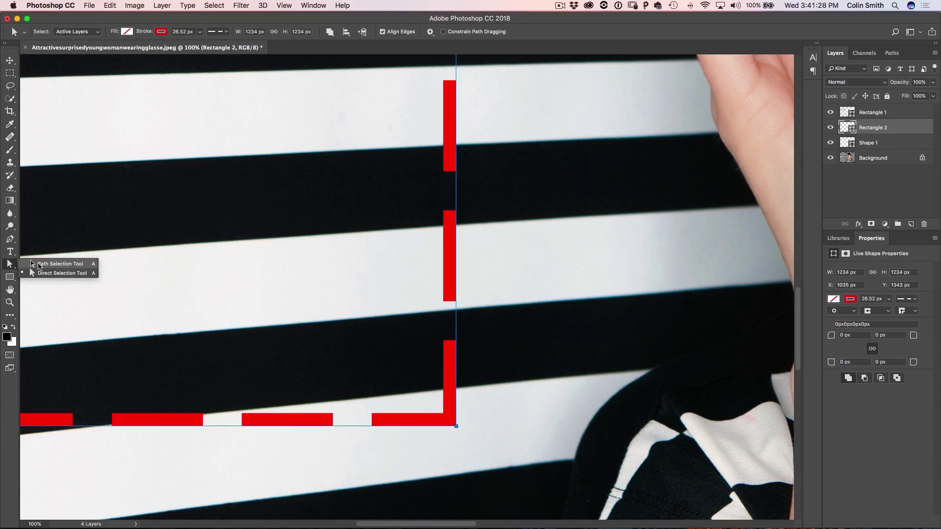
pyautogui.click(59, 273)
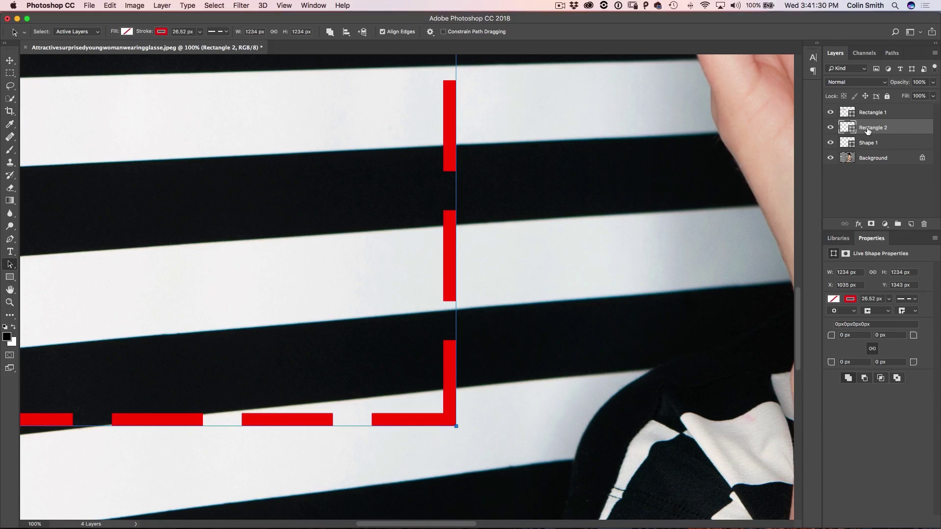
pyautogui.click(830, 128)
pyautogui.click(830, 128)
# - Try the Outside and Center alignments for the square's dashed stroke in the detailed stroke settings
pyautogui.click(227, 31)
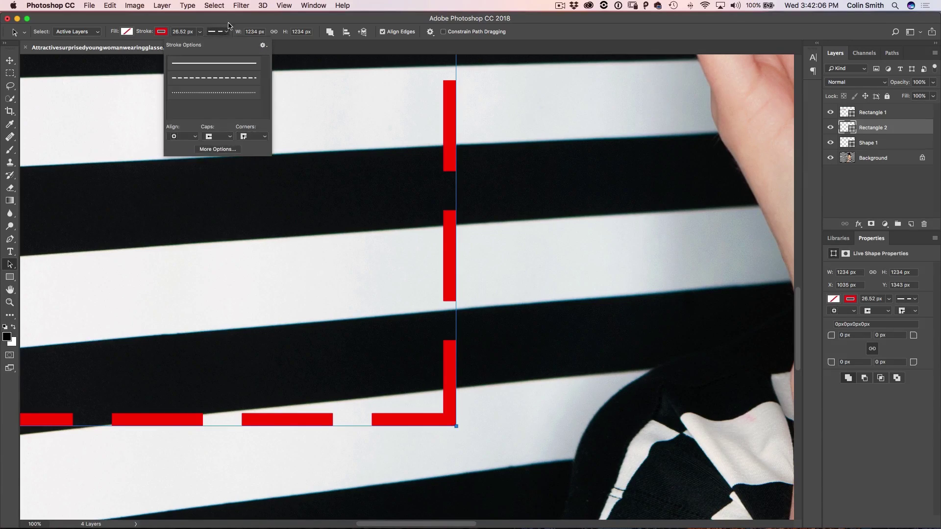
pyautogui.click(214, 150)
pyautogui.moveTo(345, 201)
pyautogui.mouseDown()
pyautogui.moveTo(496, 142)
pyautogui.moveTo(584, 79)
pyautogui.mouseUp()
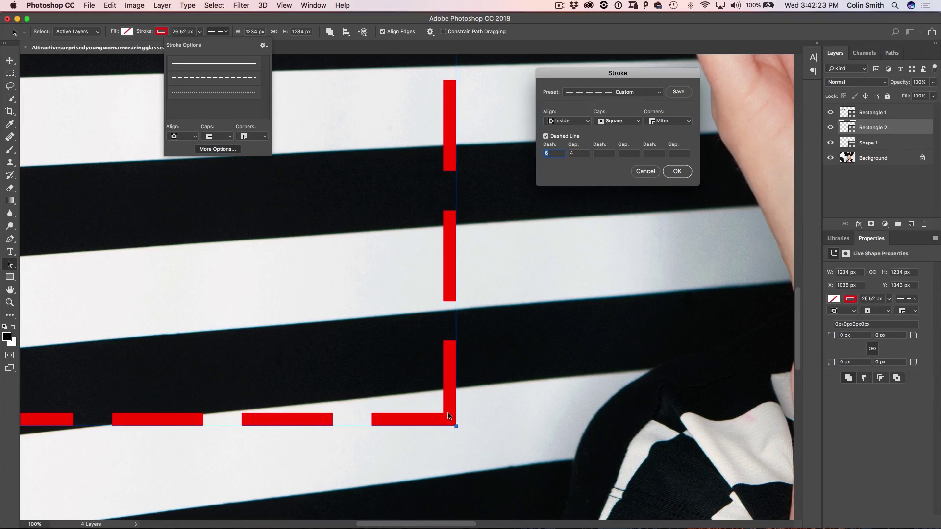
pyautogui.click(588, 123)
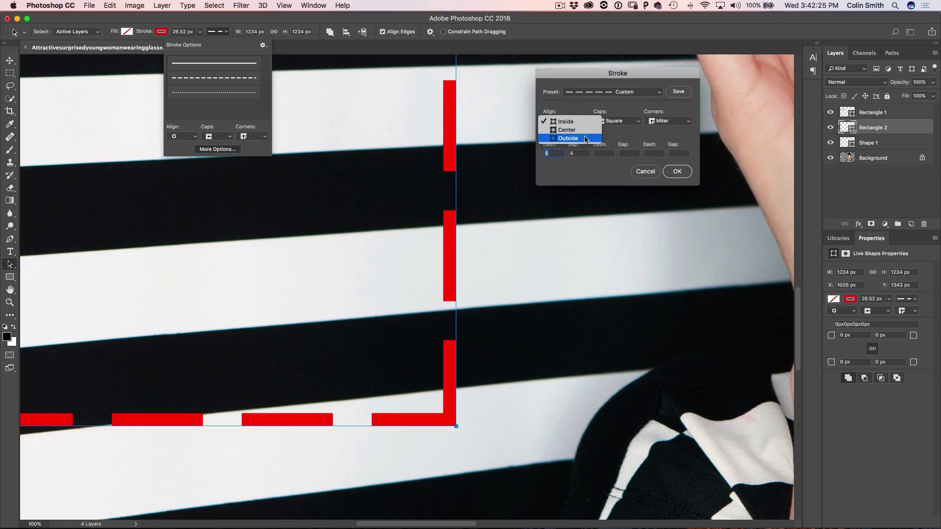
pyautogui.click(585, 138)
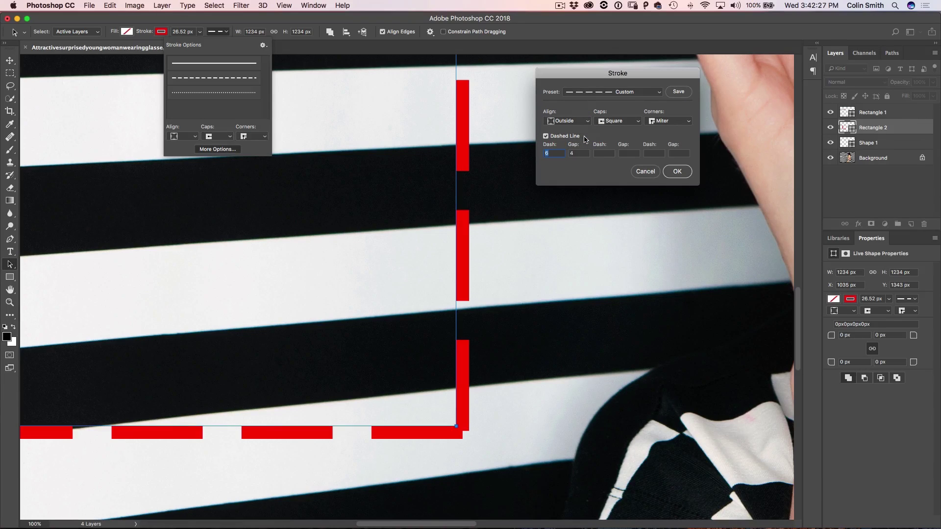
pyautogui.click(578, 124)
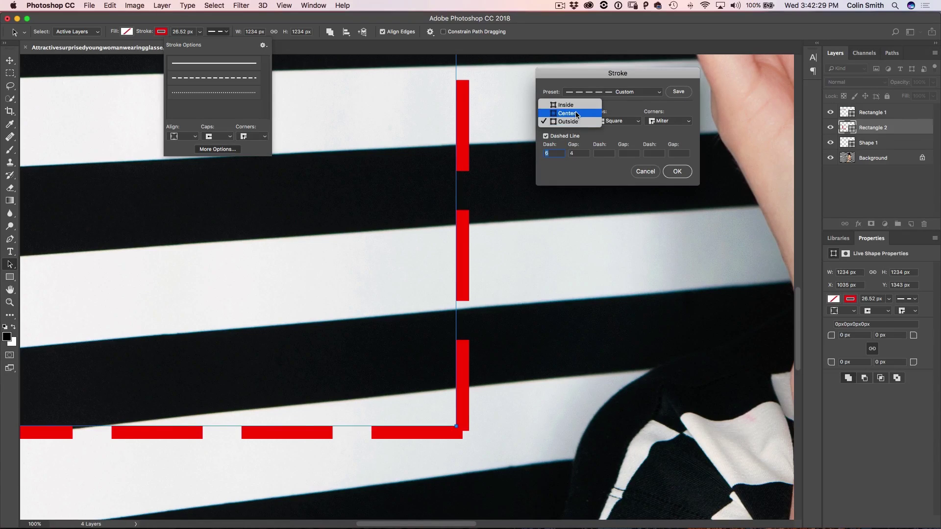
pyautogui.click(576, 116)
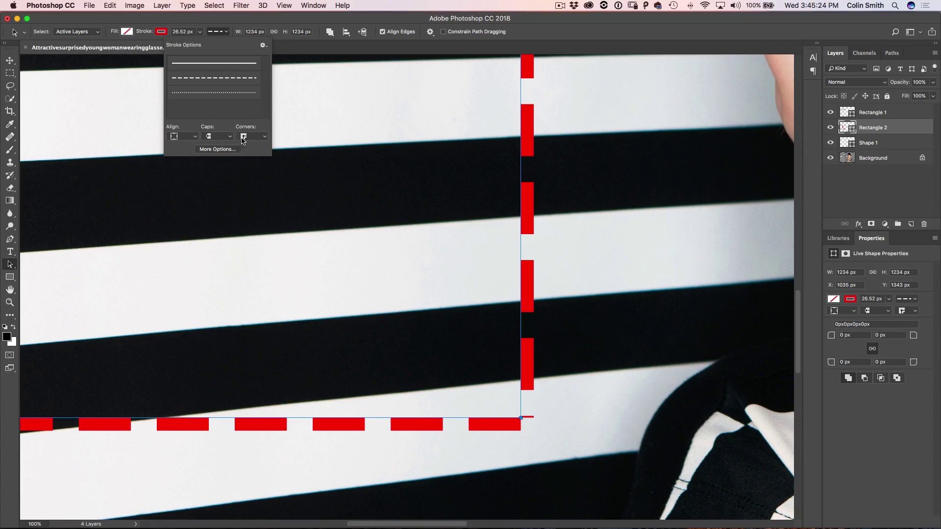
# - Give the square a solid, center-aligned stroke with round corners
pyautogui.click(237, 66)
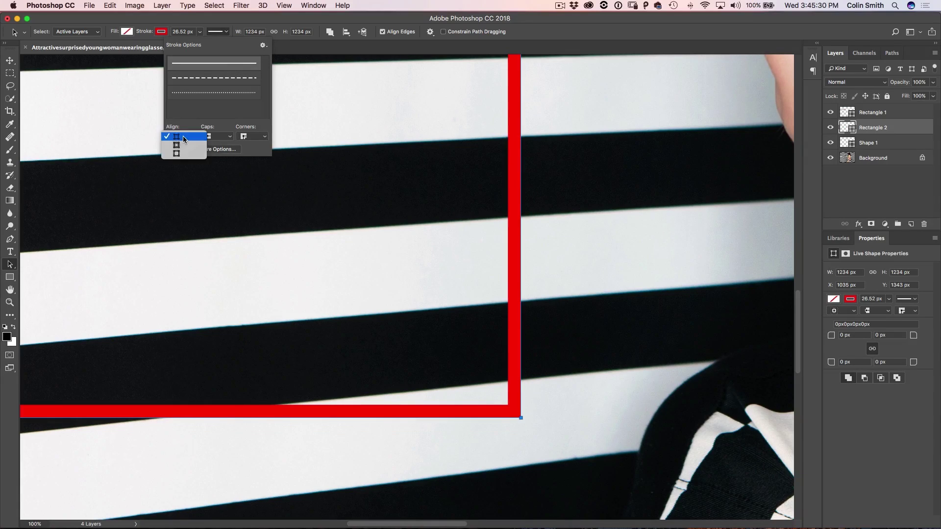
pyautogui.click(185, 146)
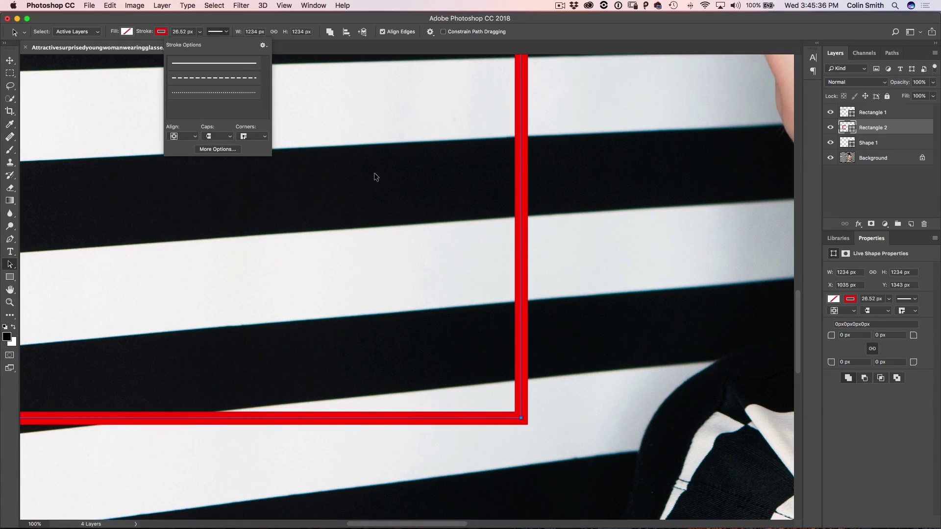
pyautogui.click(251, 136)
pyautogui.click(250, 146)
# - Try bevel corners on the square's stroke and restore the round corners
pyautogui.click(252, 137)
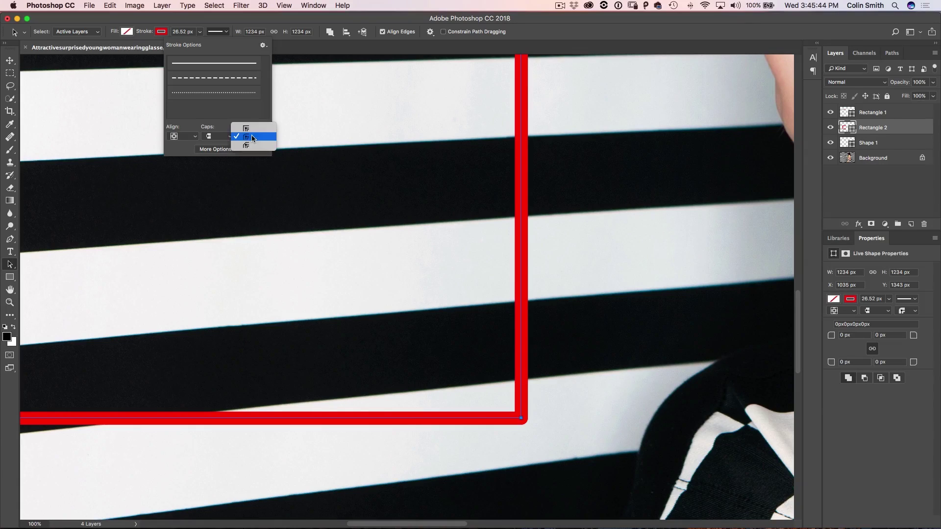
pyautogui.click(253, 146)
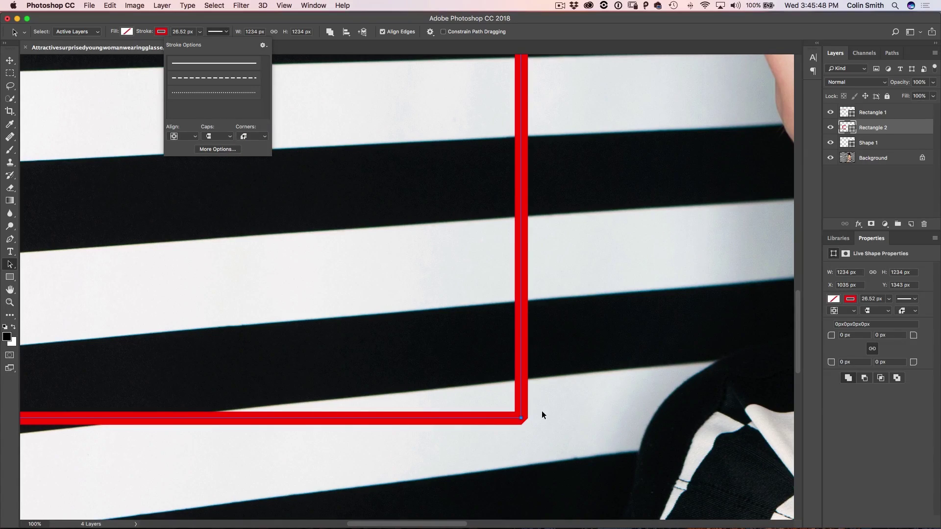
pyautogui.click(254, 137)
# - Compare the square's stroke aligned Outside, Center and Inside, and settle on Center
pyautogui.click(181, 136)
pyautogui.click(184, 145)
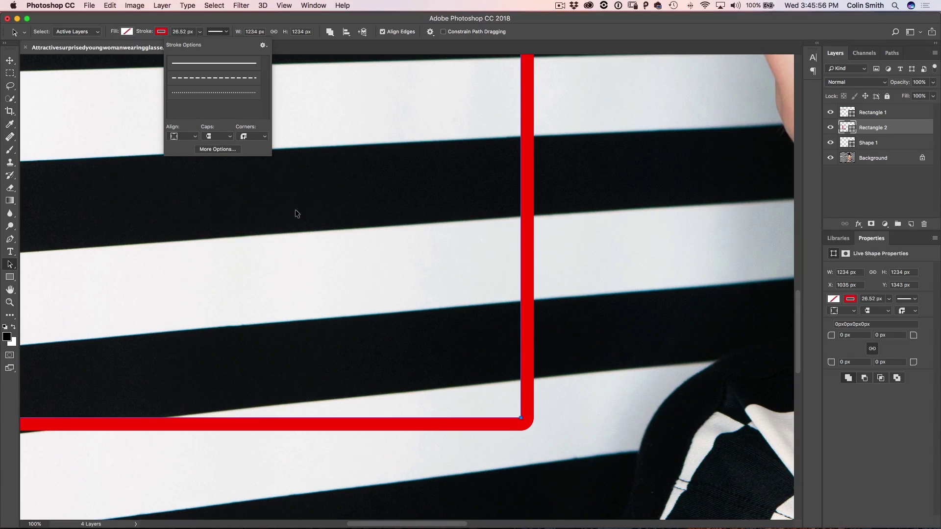
pyautogui.click(195, 137)
pyautogui.click(191, 131)
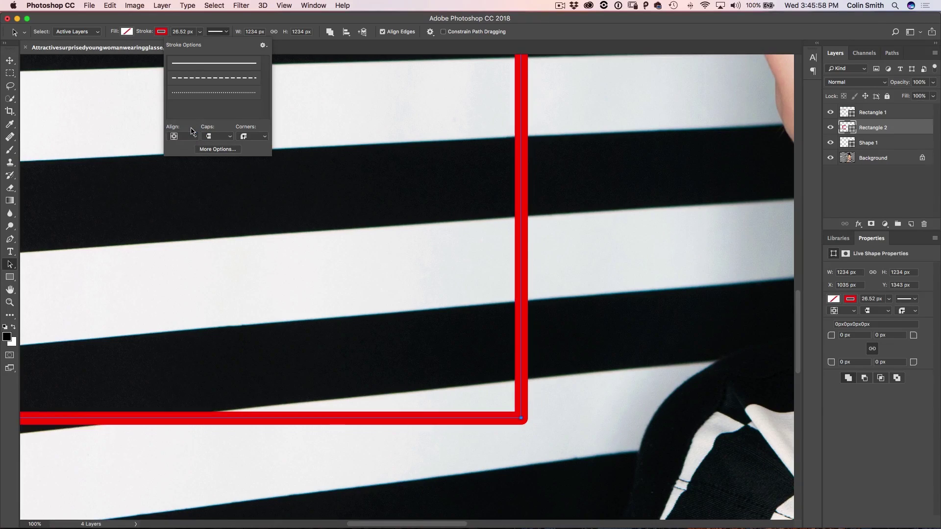
pyautogui.click(190, 135)
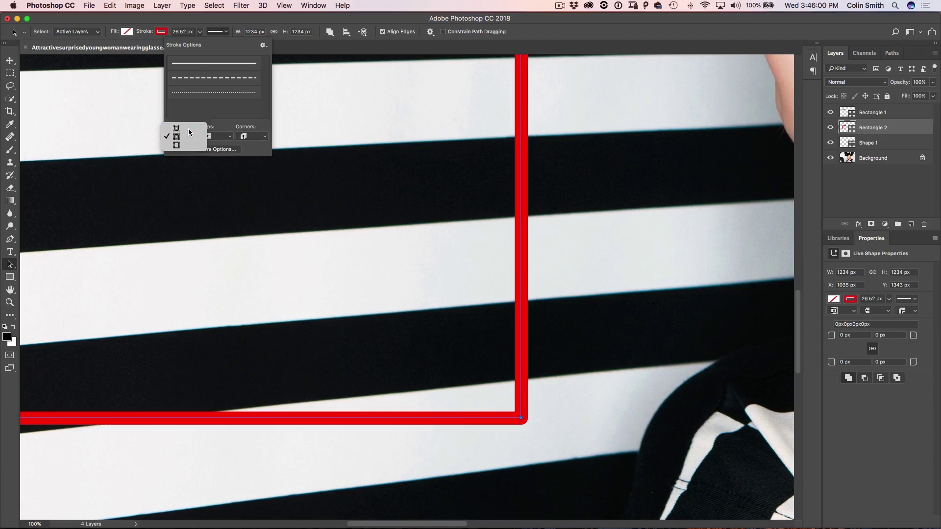
pyautogui.click(189, 129)
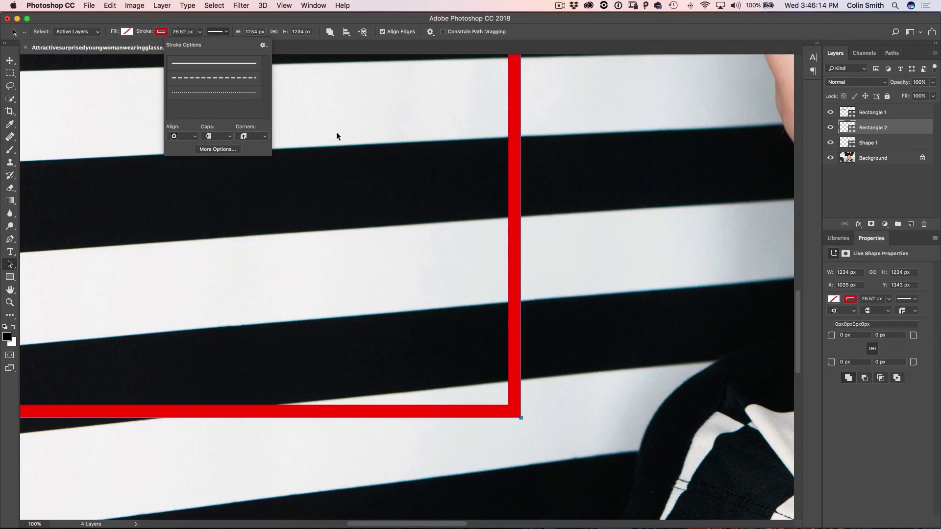
pyautogui.click(269, 137)
pyautogui.click(191, 141)
pyautogui.click(185, 146)
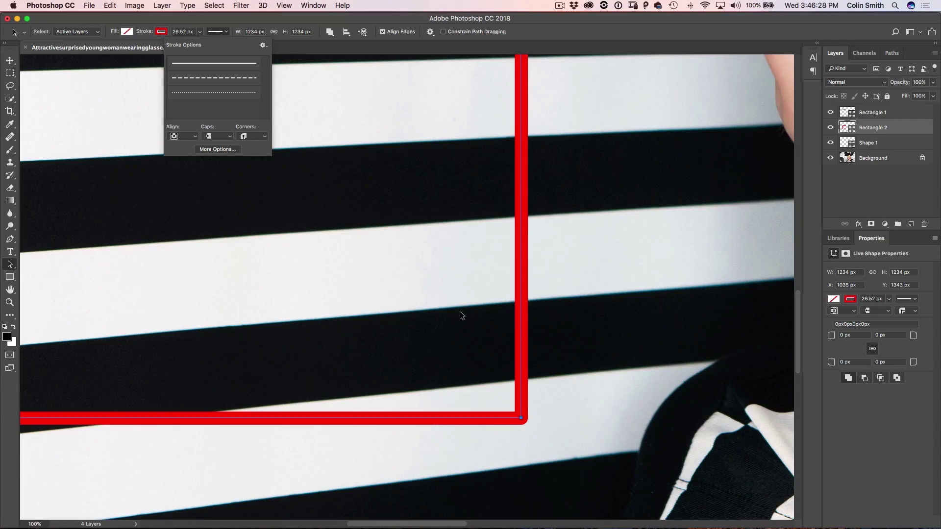
pyautogui.click(459, 311)
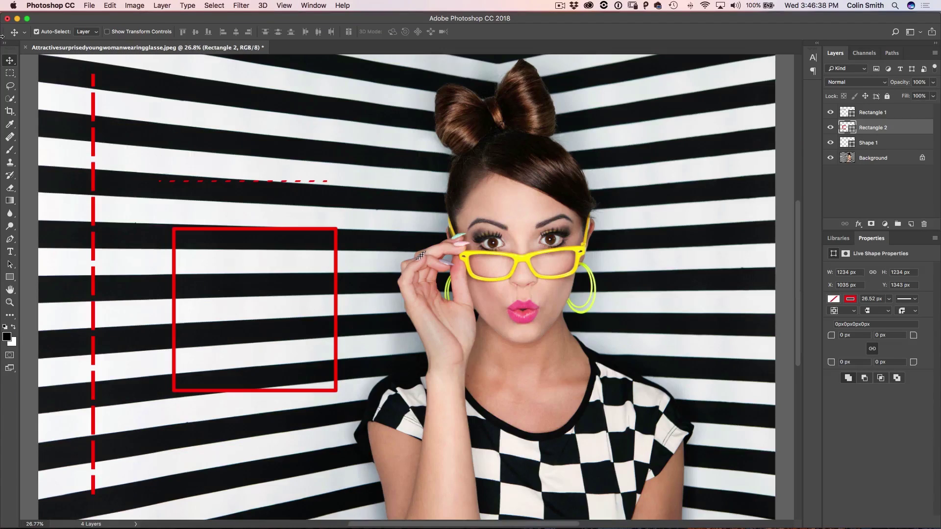
# - Delete the Rectangle 1, Rectangle 2 and Shape 1 layers together, leaving only the Background
pyautogui.click(906, 143)
pyautogui.keyDown('shift'); pyautogui.click(878, 114); pyautogui.keyUp('shift')
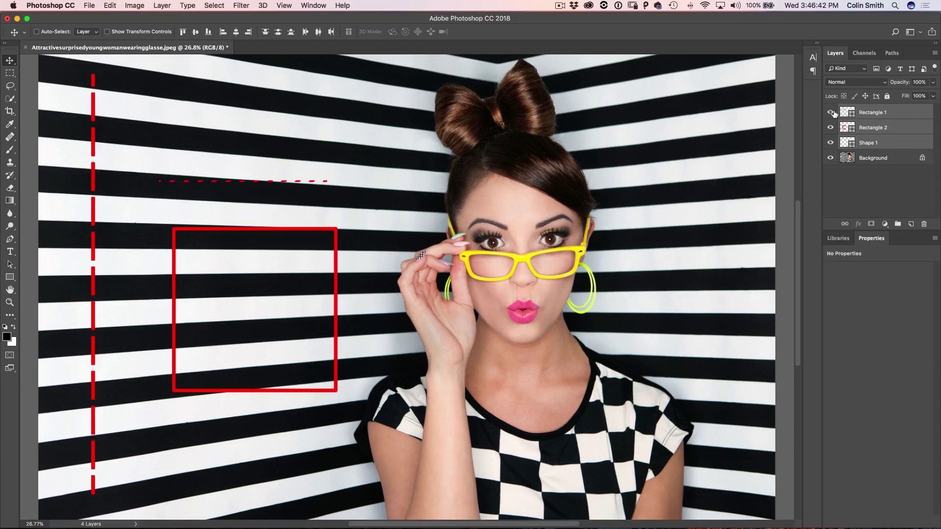
pyautogui.press('Delete')
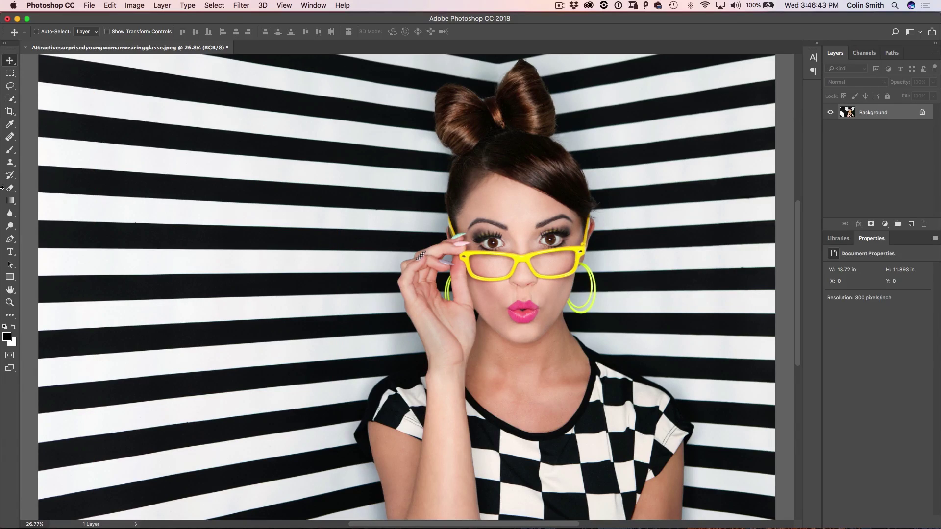
# - Draw a shape with the Pen tool from beside the woman's raised arm, up past her hand and over both hair buns
pyautogui.click(10, 239)
pyautogui.click(39, 240)
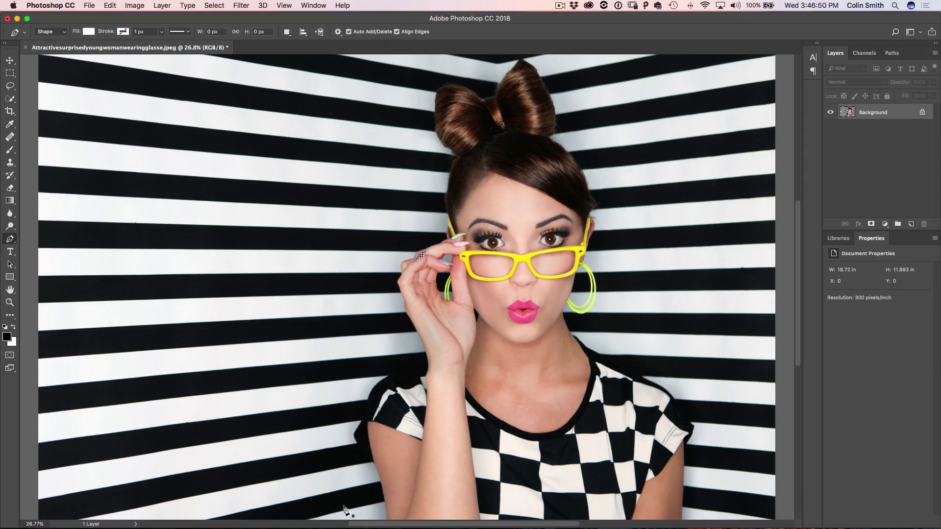
pyautogui.moveTo(352, 513); pyautogui.dragTo(341, 472)
pyautogui.moveTo(341, 429); pyautogui.dragTo(402, 348)
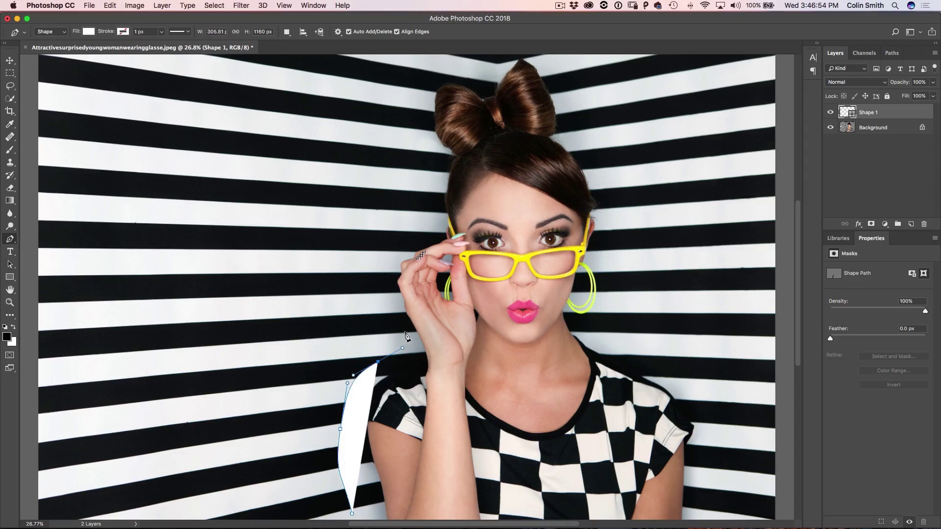
pyautogui.moveTo(384, 295); pyautogui.dragTo(437, 212)
pyautogui.moveTo(437, 176); pyautogui.dragTo(468, 77)
pyautogui.click(488, 85)
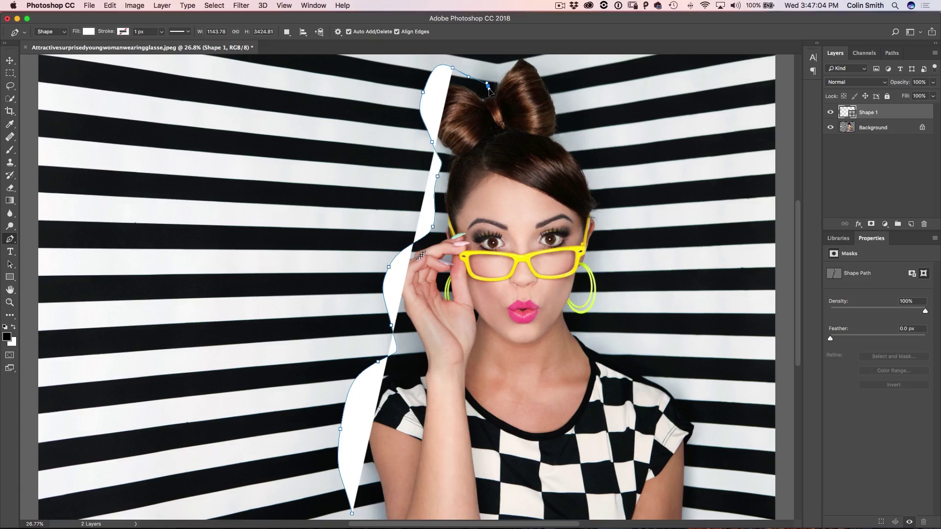
pyautogui.click(502, 64)
pyautogui.click(526, 55)
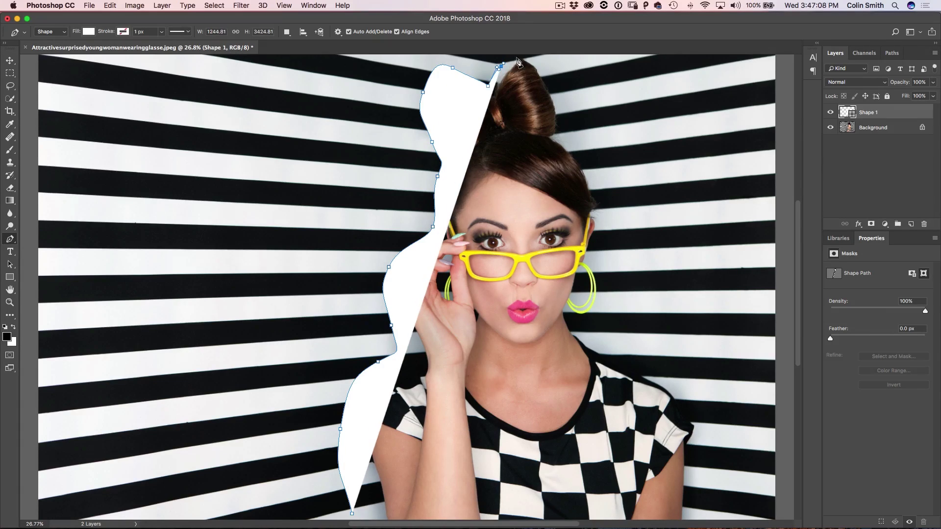
# - Continue the Pen shape down the other side of her head and shoulder, and close it along the image's lower edge
pyautogui.moveTo(562, 80); pyautogui.dragTo(591, 165)
pyautogui.moveTo(606, 233); pyautogui.dragTo(596, 260)
pyautogui.moveTo(599, 312); pyautogui.dragTo(601, 346)
pyautogui.moveTo(668, 378); pyautogui.dragTo(670, 386)
pyautogui.moveTo(696, 420); pyautogui.dragTo(701, 430)
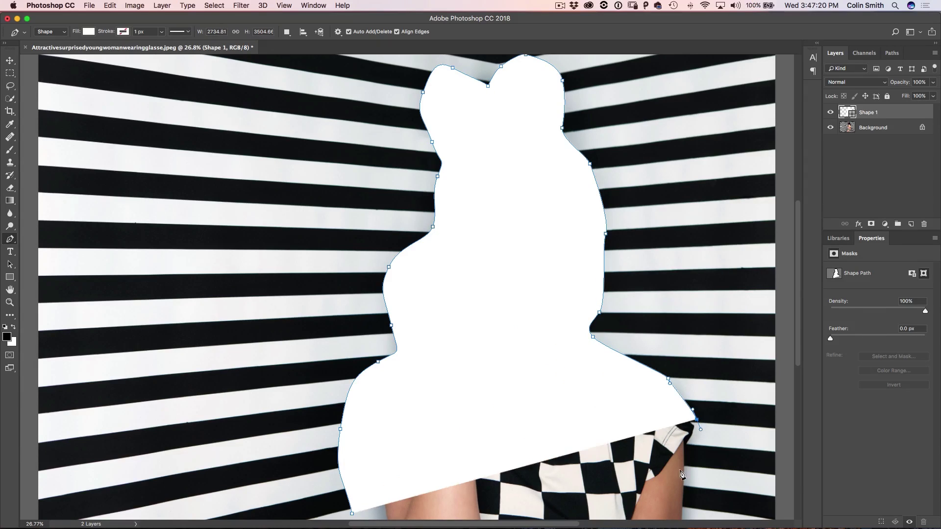
pyautogui.click(697, 485)
pyautogui.click(688, 519)
pyautogui.press('super+minus')
pyautogui.click(360, 484)
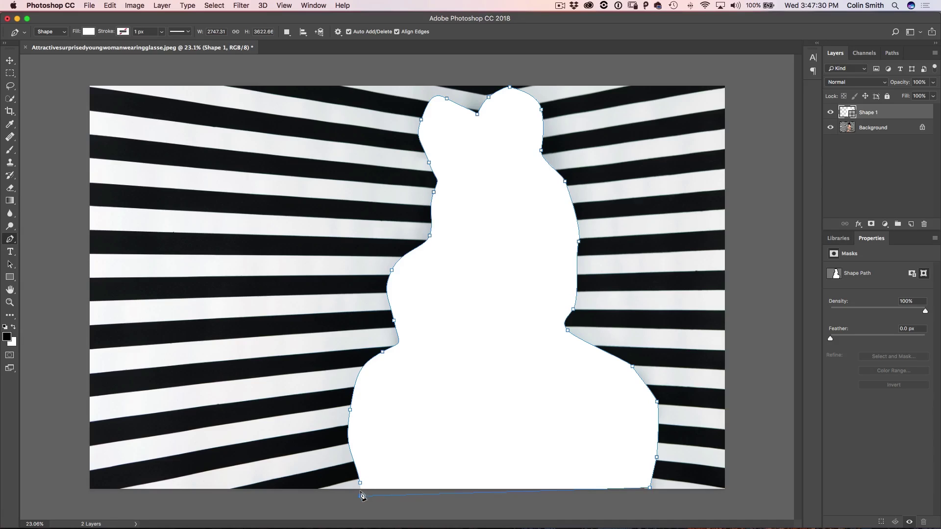
pyautogui.moveTo(360, 485); pyautogui.dragTo(362, 494)
# - Give the outline shape around the woman no fill and a red stroke 34.70 px wide
pyautogui.click(89, 32)
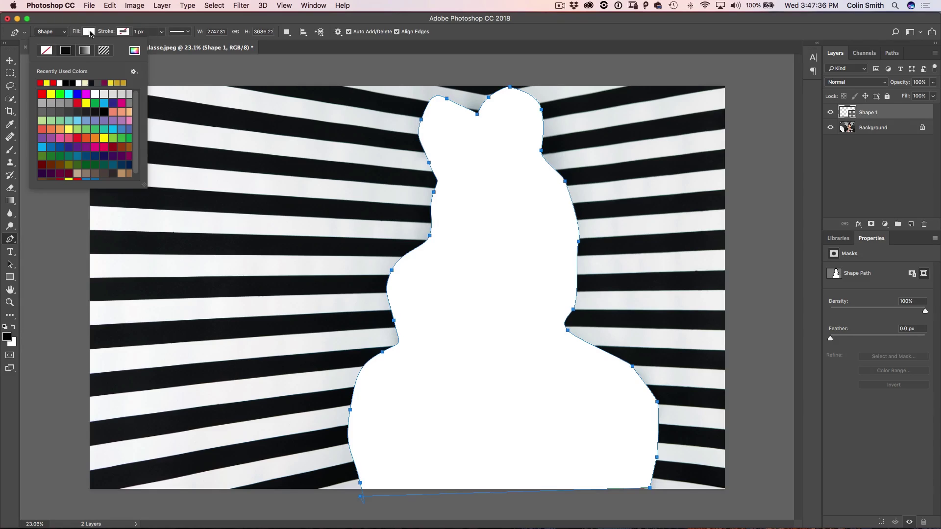
pyautogui.click(48, 51)
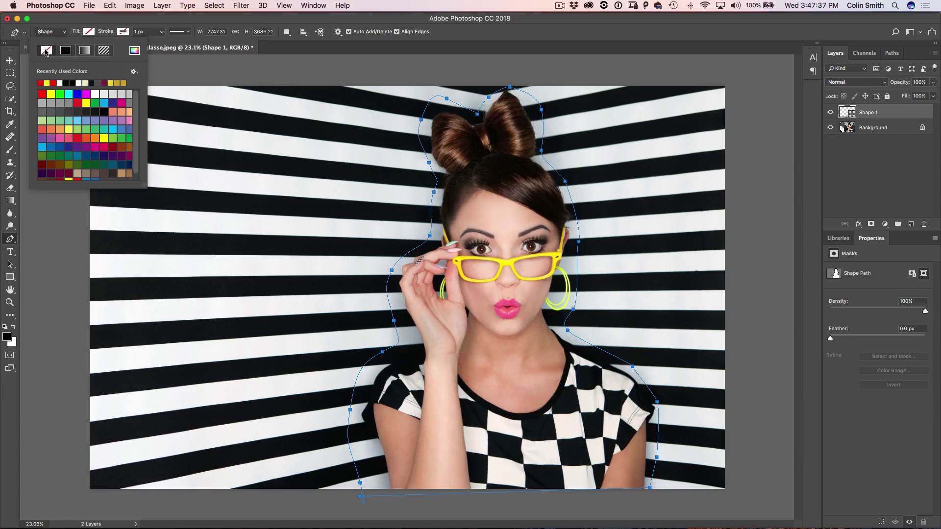
pyautogui.click(123, 34)
pyautogui.click(76, 83)
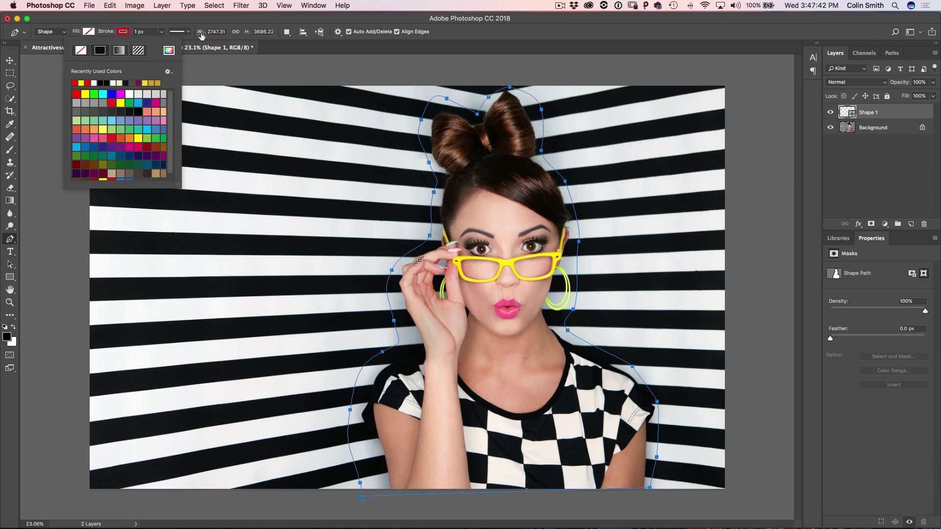
pyautogui.click(163, 32)
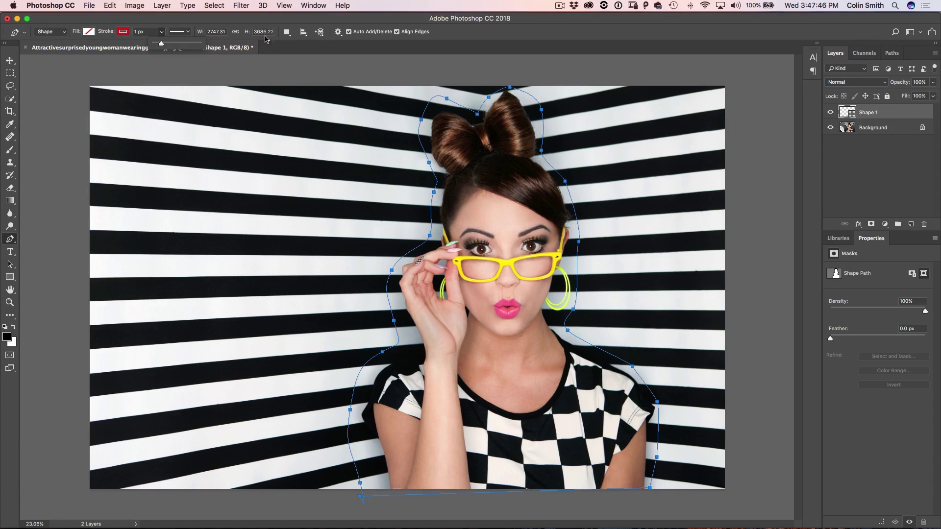
pyautogui.moveTo(162, 46); pyautogui.dragTo(166, 44)
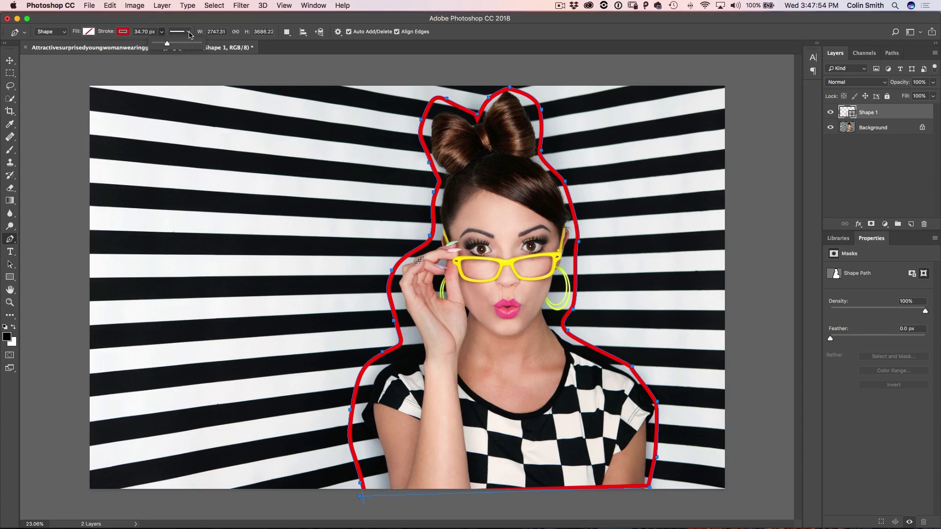
# - Make the outline's stroke a dashed line with a dash of 1 and a gap of .5
pyautogui.click(188, 32)
pyautogui.click(182, 77)
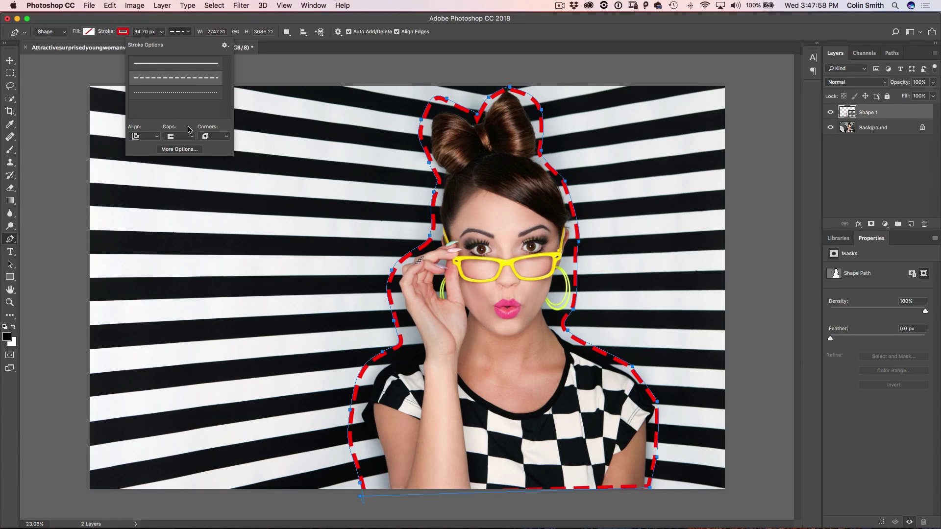
pyautogui.click(179, 150)
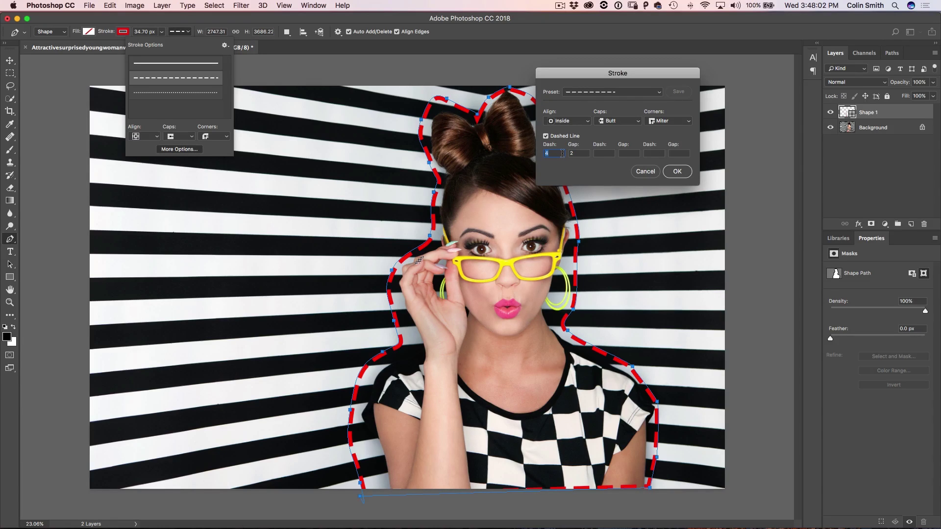
pyautogui.write('2')
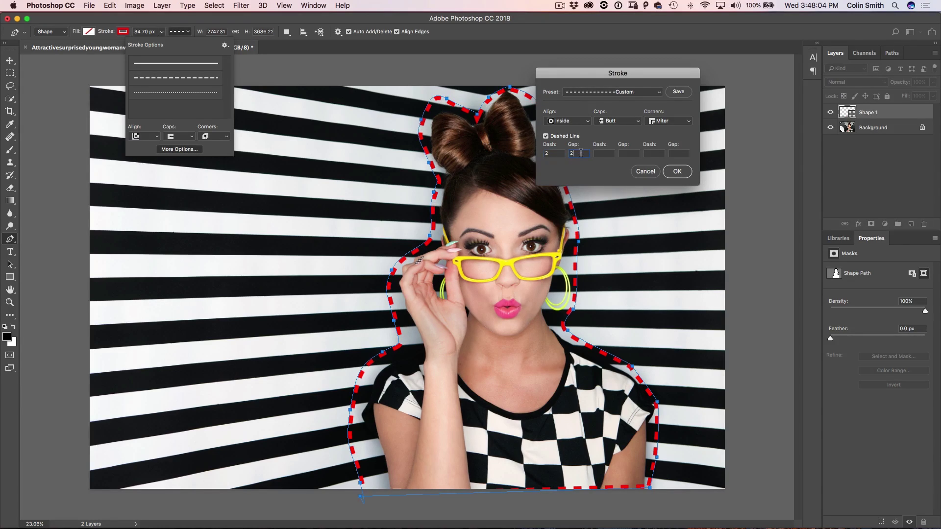
pyautogui.write('1')
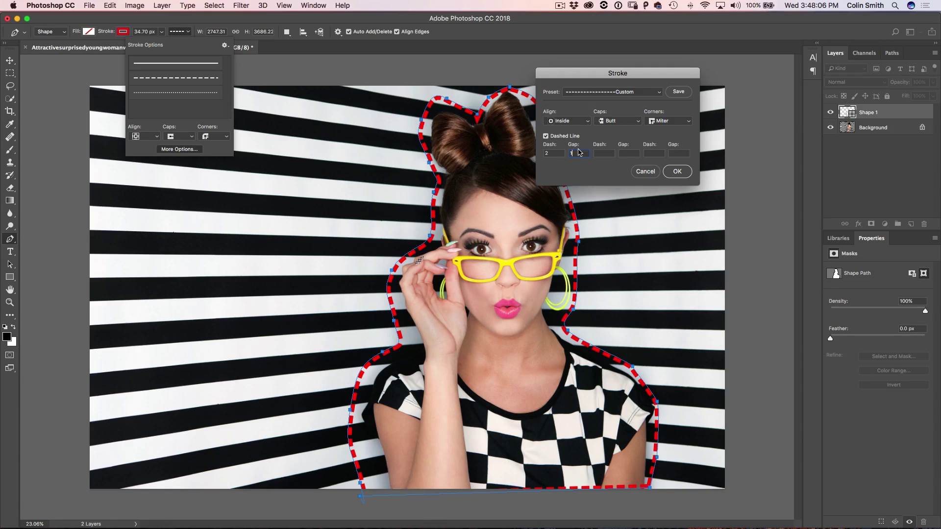
pyautogui.write('1')
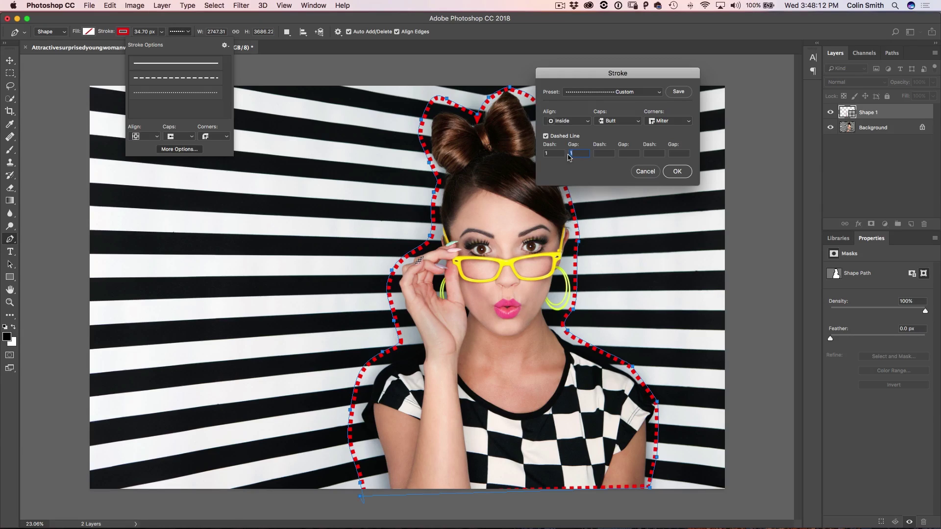
pyautogui.write('.5')
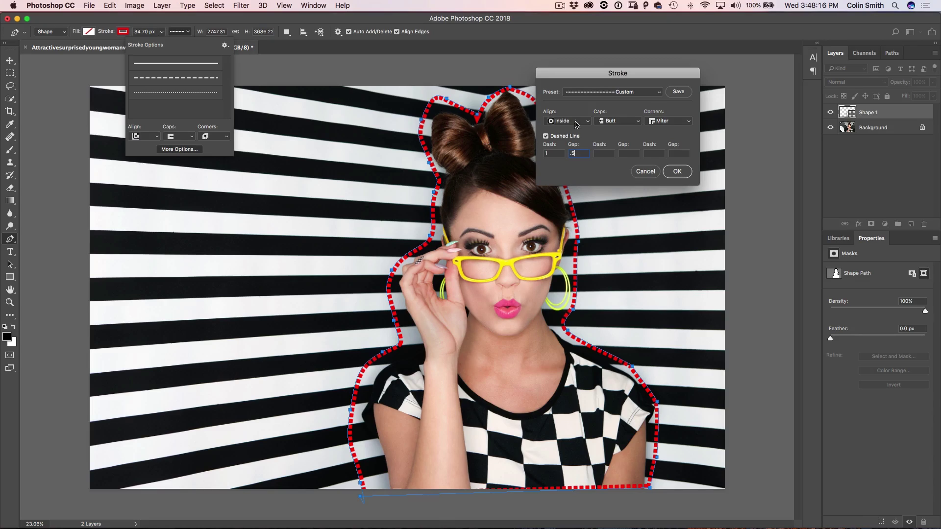
pyautogui.moveTo(639, 80); pyautogui.dragTo(650, 61)
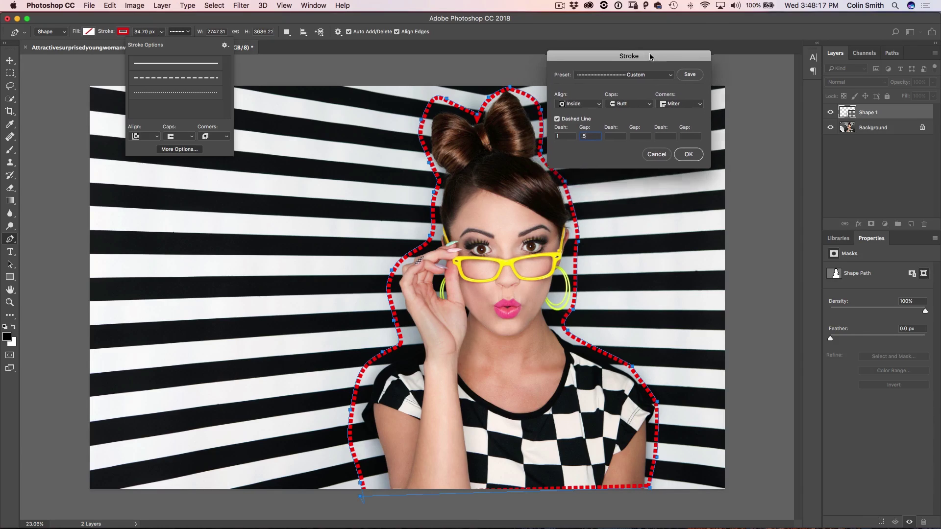
pyautogui.click(690, 152)
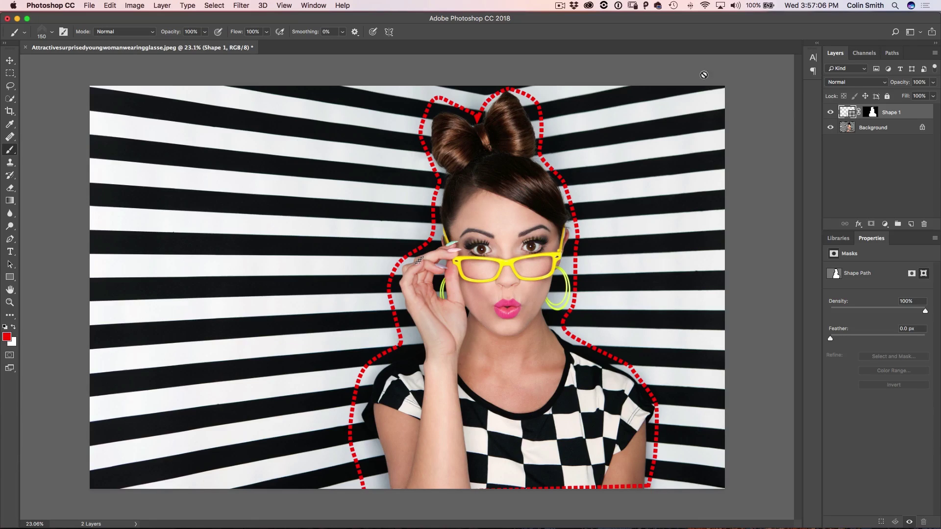
# - Create a 7 × 5 inch RGB document at 300 pixels/inch with a white background
pyautogui.click(89, 6)
pyautogui.click(465, 212)
pyautogui.press('super+n')
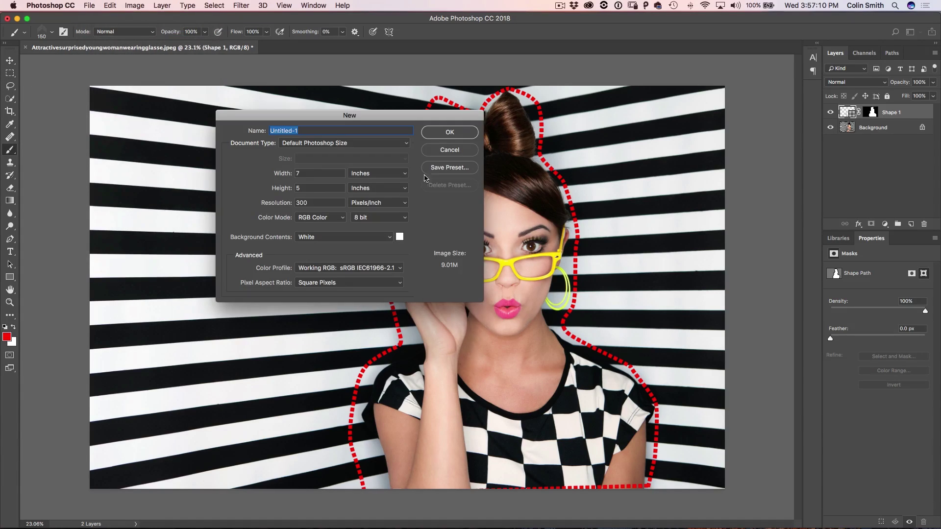
pyautogui.click(427, 133)
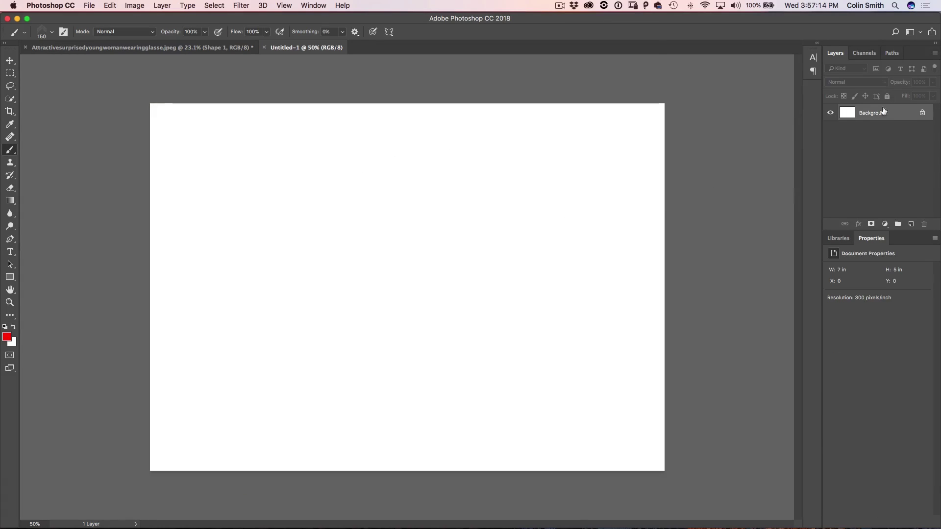
# - Unlock the Background layer, add an empty layer above it, and delete the white layer to leave a transparent canvas
pyautogui.click(922, 114)
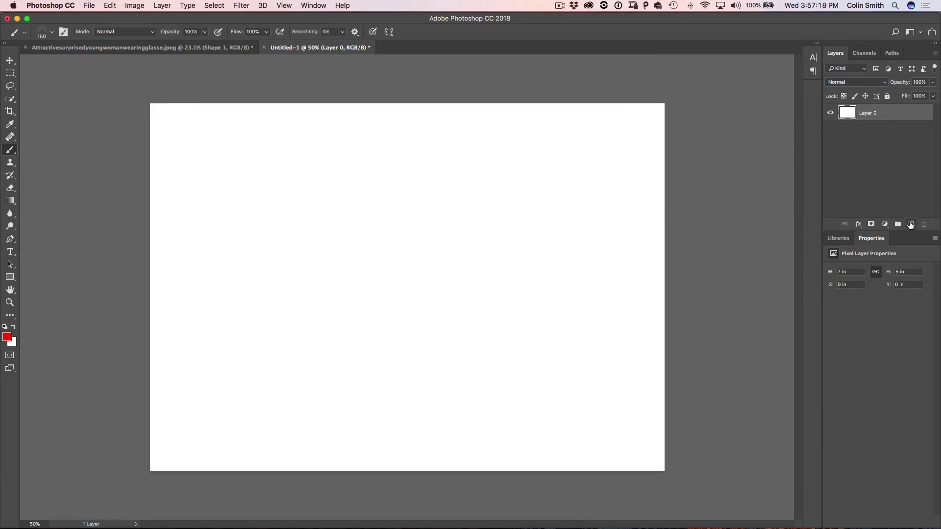
pyautogui.click(910, 224)
pyautogui.click(873, 129)
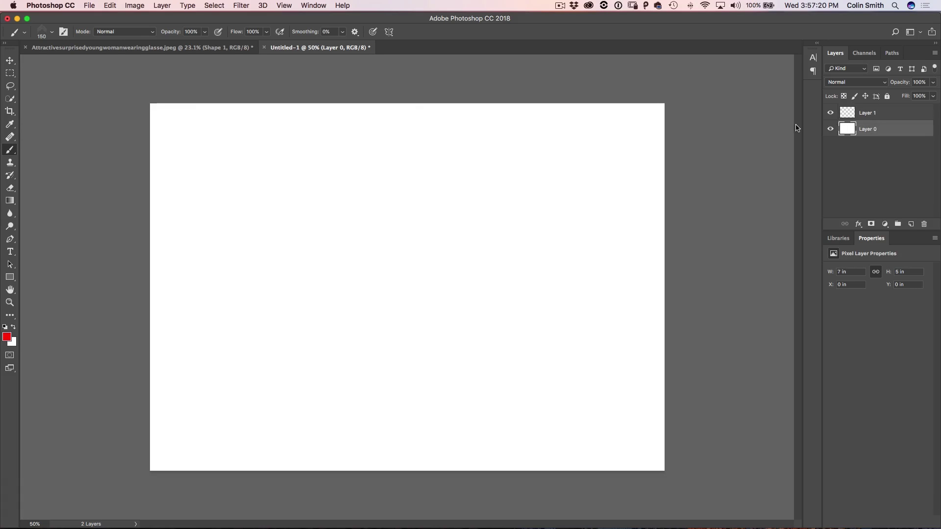
pyautogui.press('Delete')
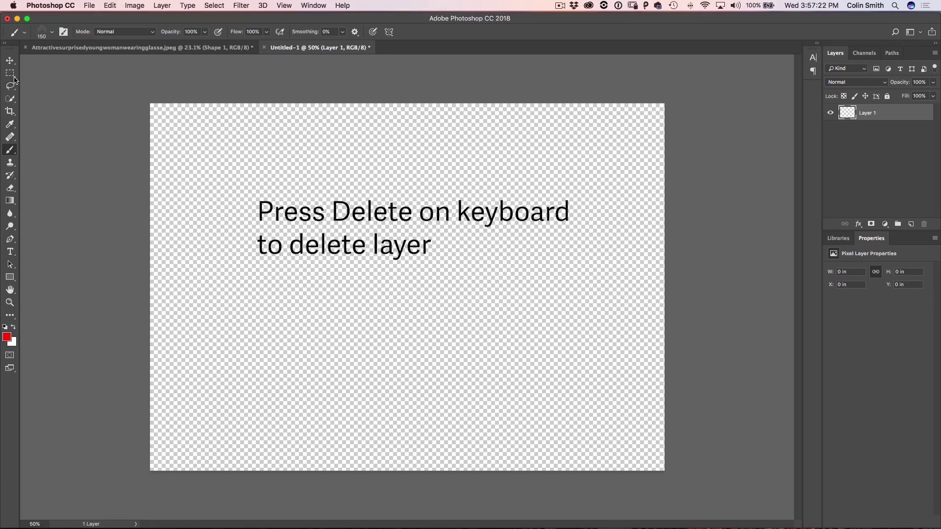
# - Select a square about 0.59 in wide in the canvas's upper-left area and fill it with black
pyautogui.click(9, 73)
pyautogui.click(36, 74)
pyautogui.moveTo(231, 213); pyautogui.dragTo(274, 256)
pyautogui.click(10, 339)
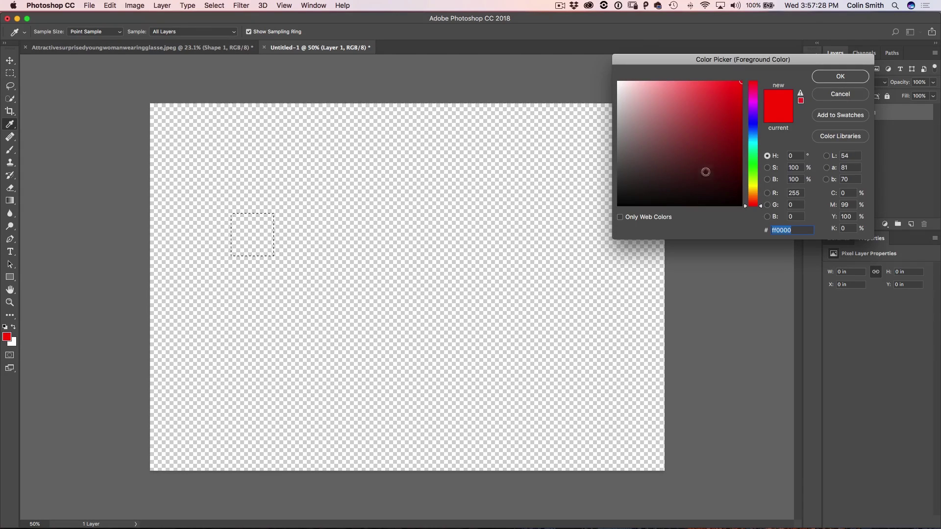
pyautogui.moveTo(704, 170); pyautogui.dragTo(568, 221)
pyautogui.click(822, 80)
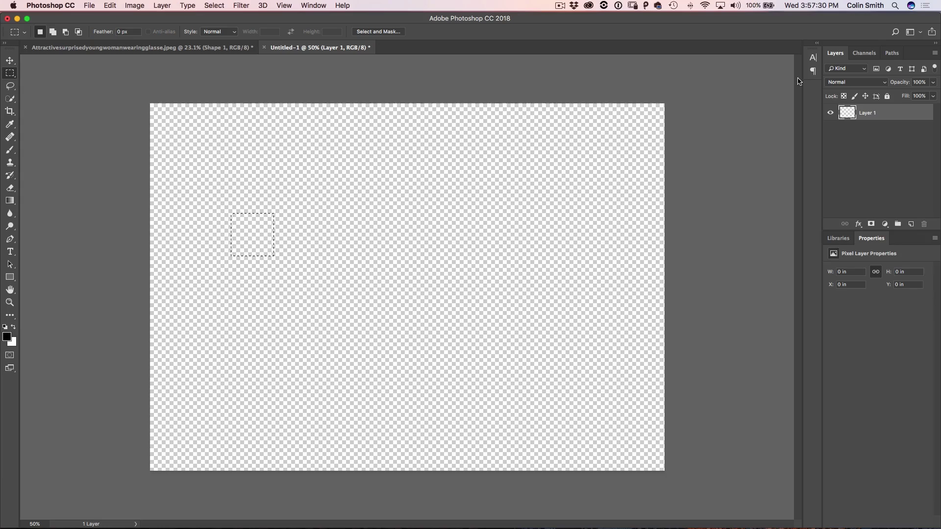
pyautogui.hotkey('alt', 'BackSpace')
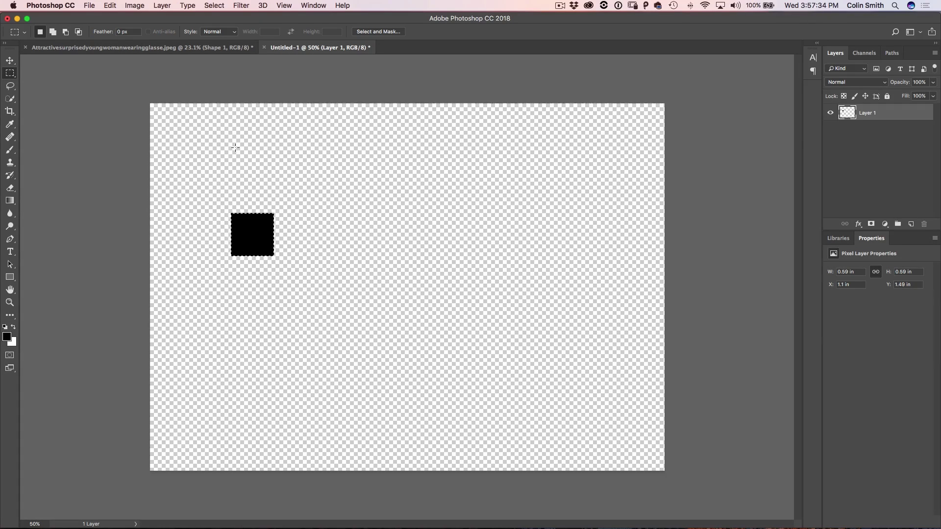
# - Rotate the black square with Free Transform so it stands on its corner as a diamond
pyautogui.press('super+t')
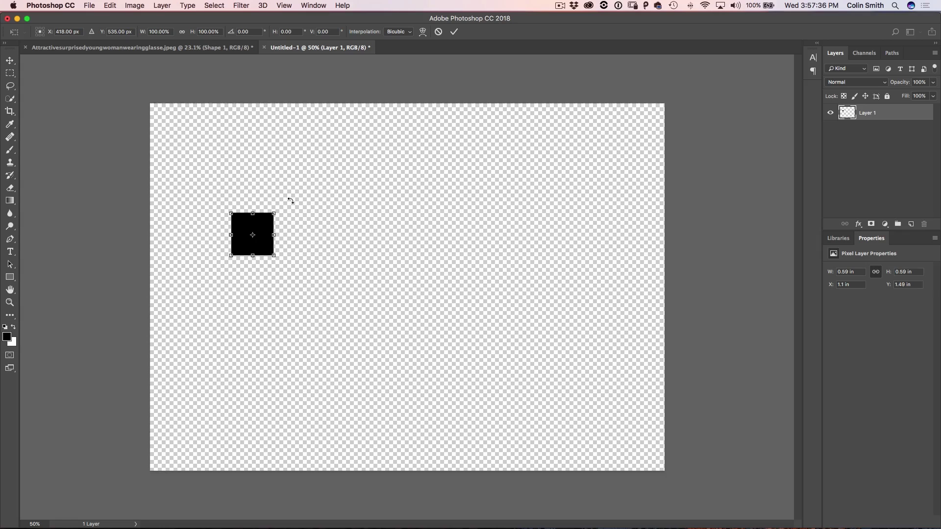
pyautogui.moveTo(291, 201); pyautogui.dragTo(258, 187)
pyautogui.press('Return')
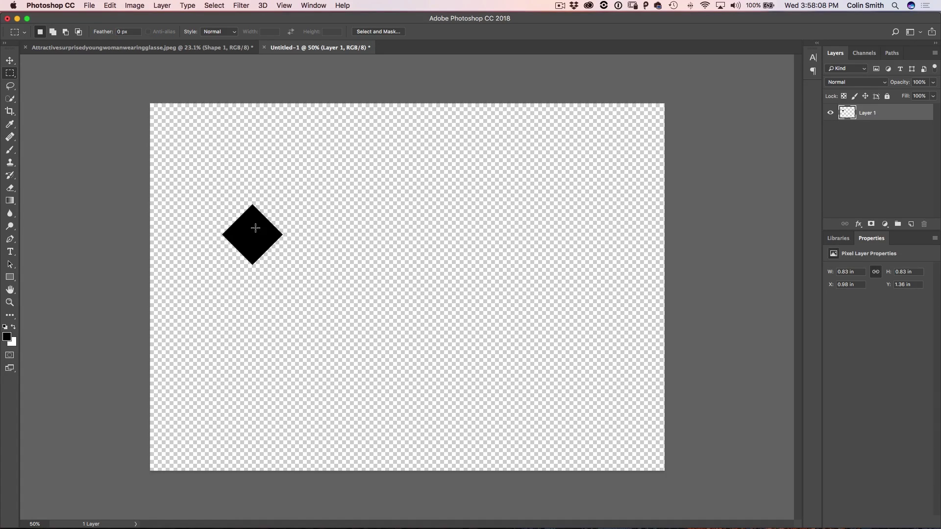
# - Trim the canvas to the diamond on all four sides, based on transparent pixels
pyautogui.click(135, 6)
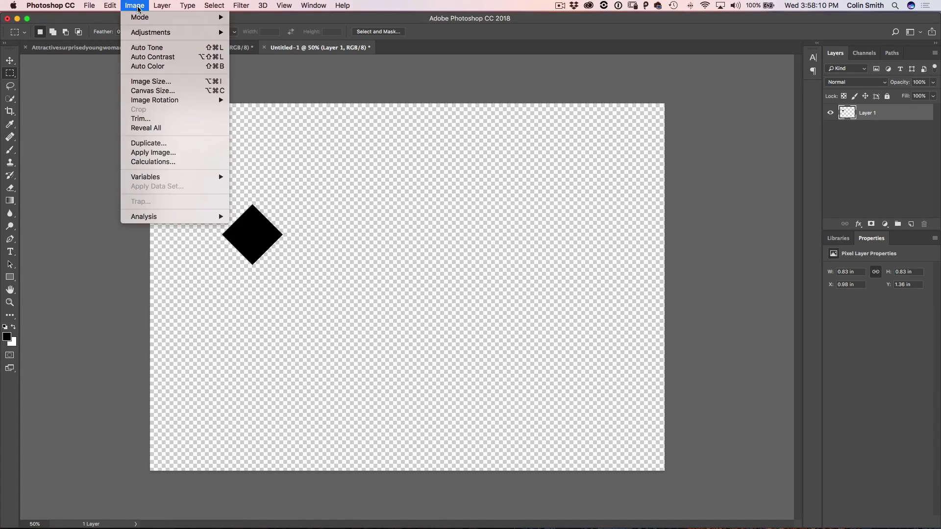
pyautogui.click(142, 119)
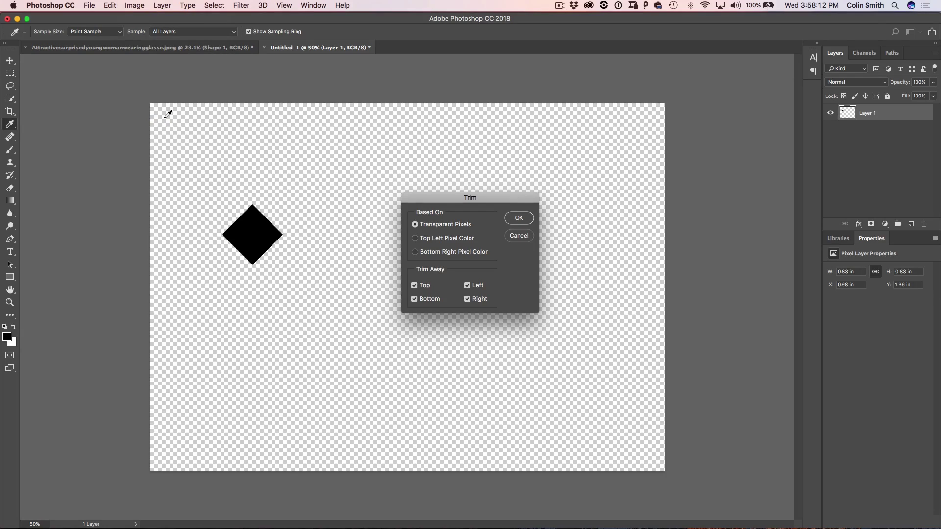
pyautogui.click(520, 218)
# - Select the whole diamond and define it as a brush preset named diamond
pyautogui.press('m')
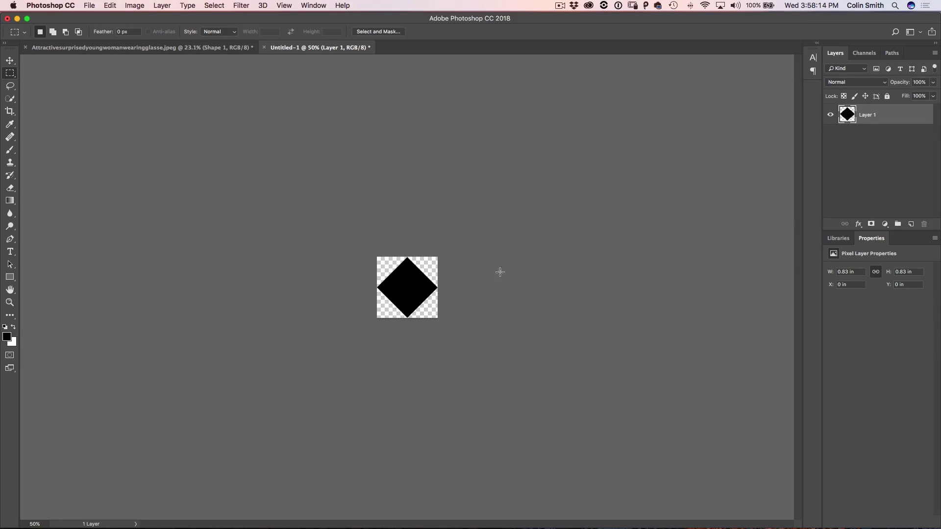
pyautogui.moveTo(313, 206); pyautogui.dragTo(485, 407)
pyautogui.click(112, 5)
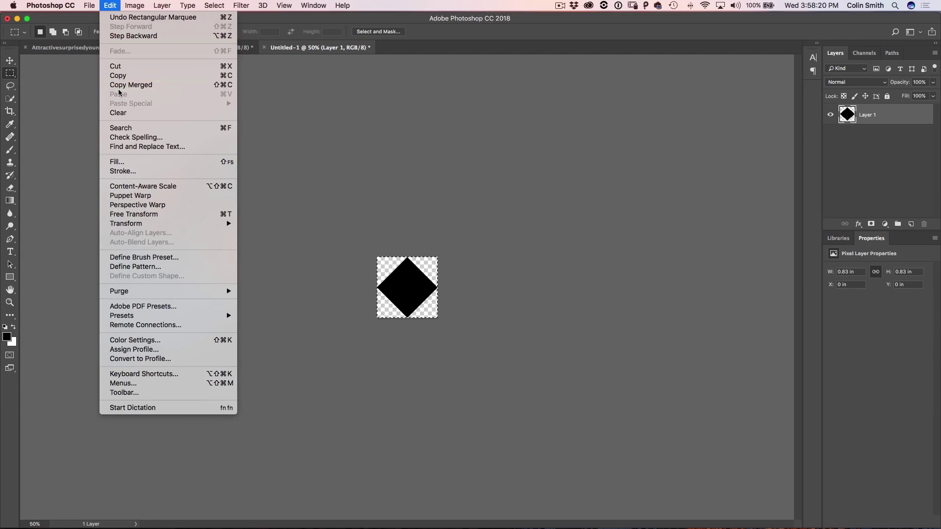
pyautogui.click(142, 257)
pyautogui.write('diamond')
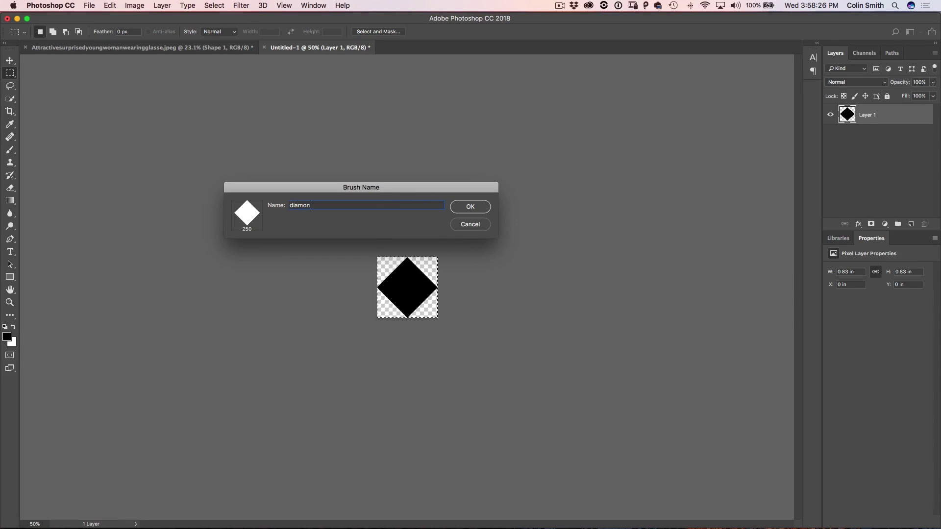
pyautogui.click(470, 206)
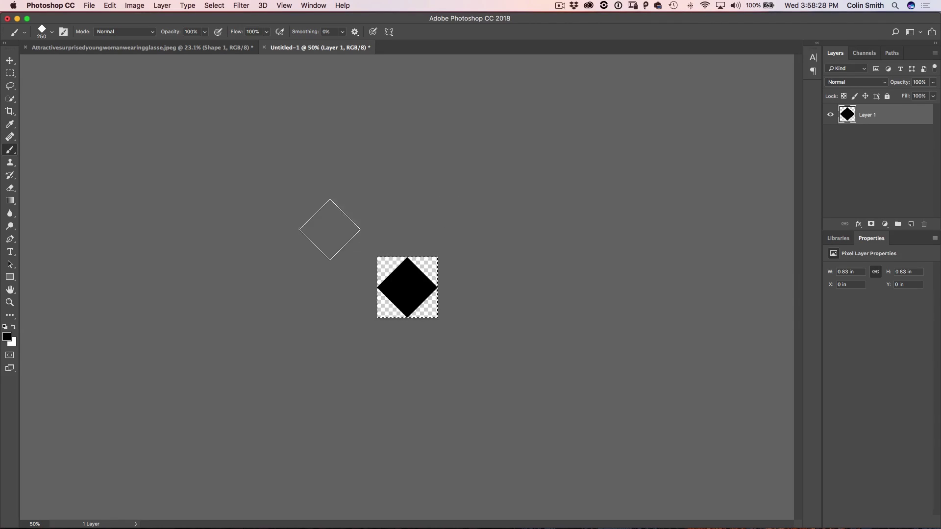
# - Switch to the photo of the woman and select the dotted outline's path with the Path Selection Tool
pyautogui.click(11, 59)
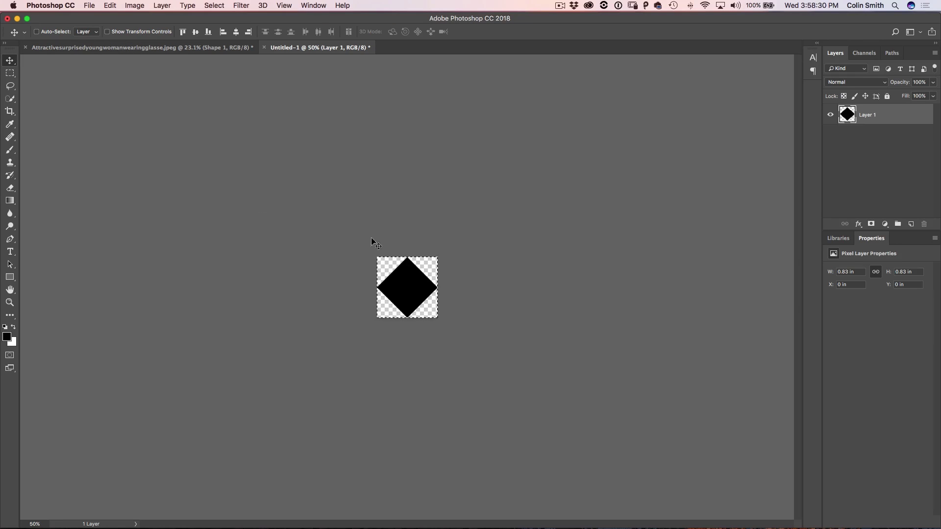
pyautogui.click(202, 47)
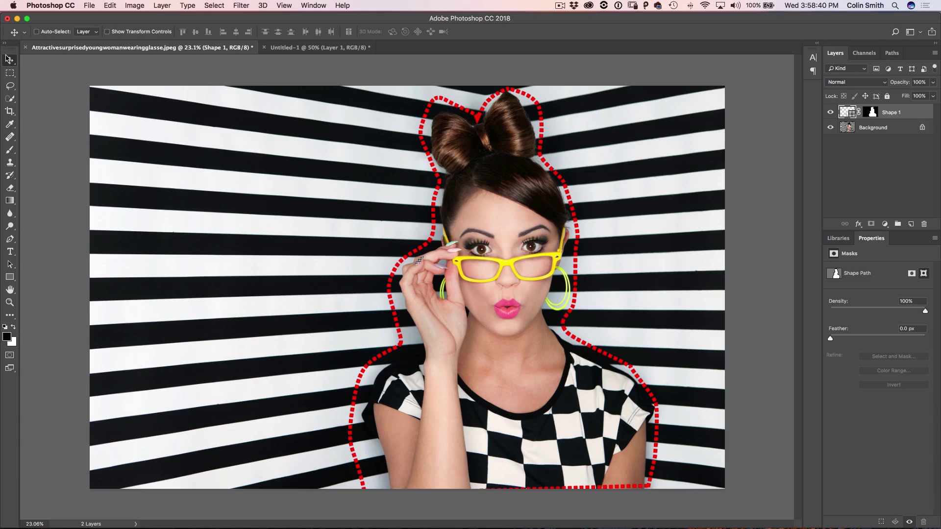
pyautogui.click(10, 264)
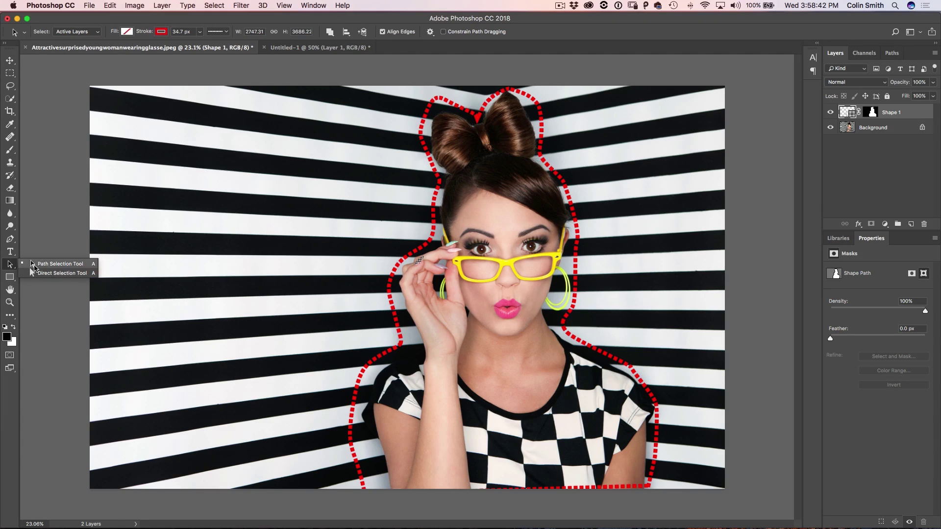
pyautogui.click(34, 266)
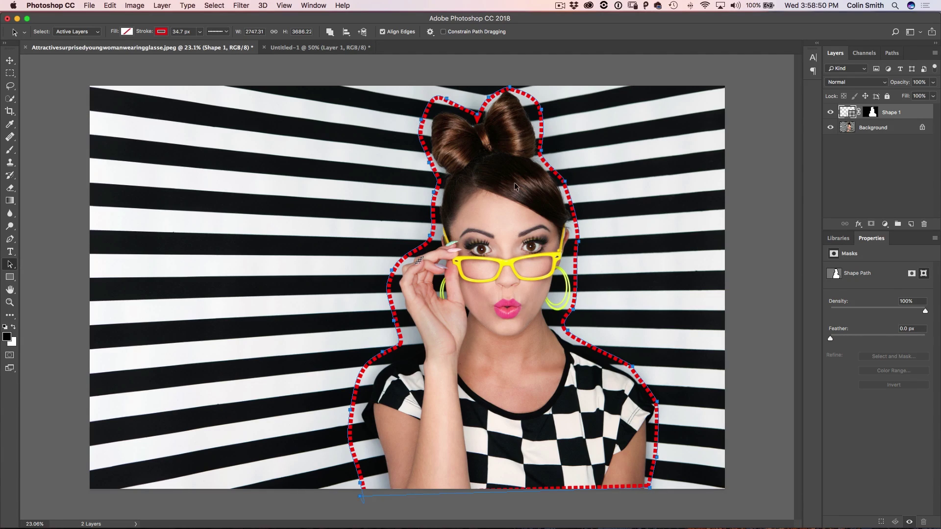
# - Save the outline's shape path as a separate path named Shape 1 Shape Path copy and return to the layer list
pyautogui.click(893, 54)
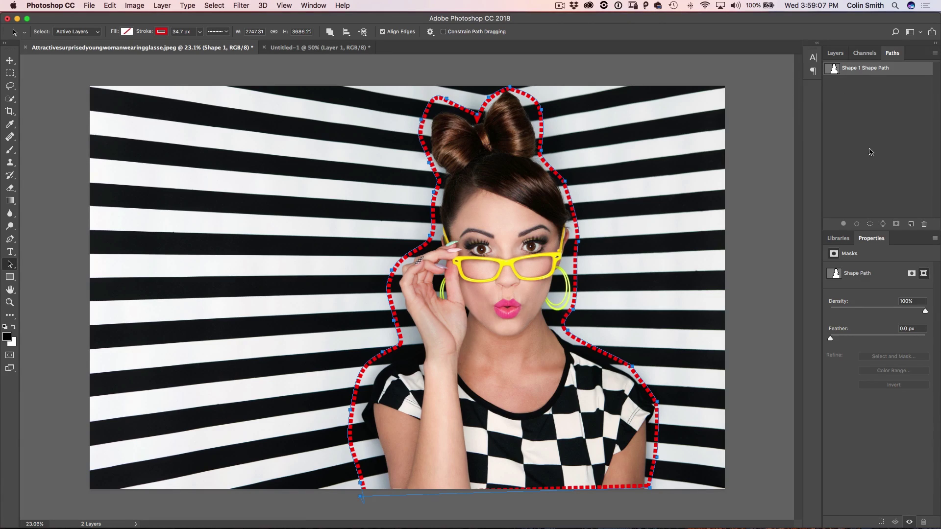
pyautogui.click(935, 53)
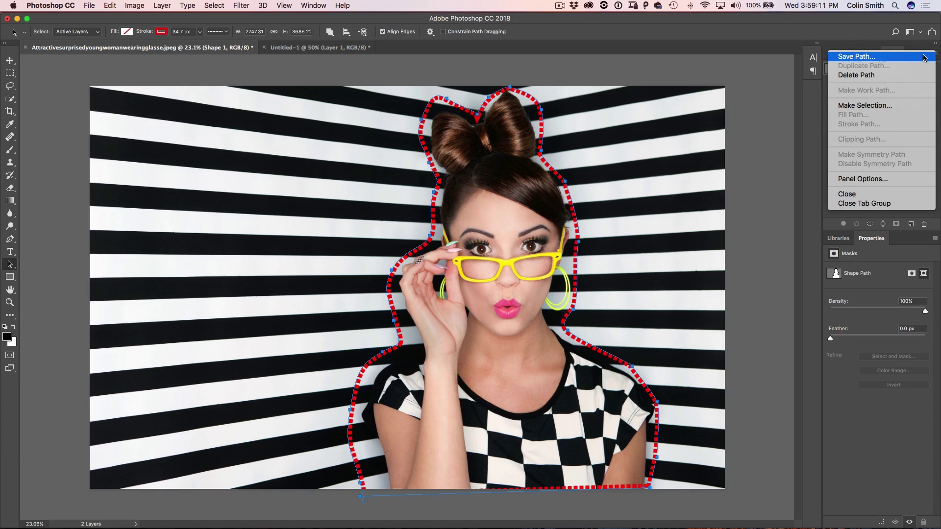
pyautogui.click(923, 58)
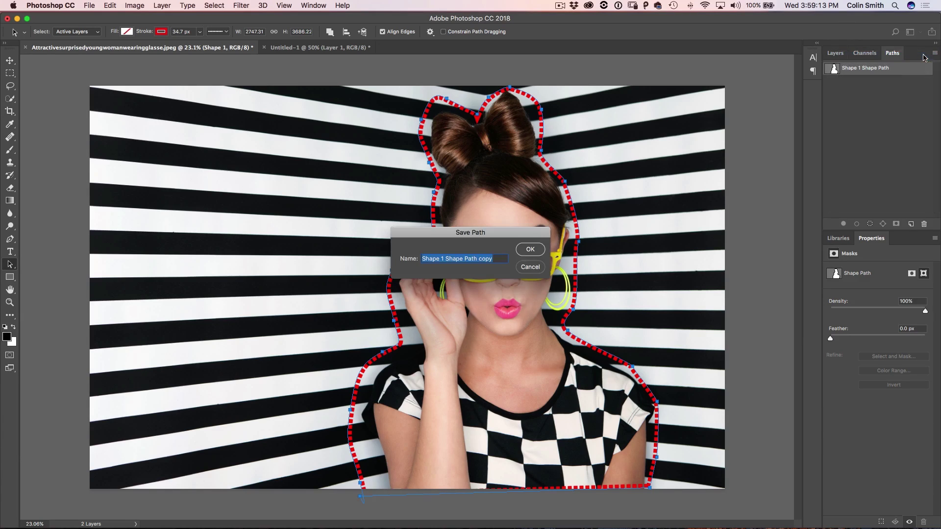
pyautogui.click(533, 250)
pyautogui.click(863, 53)
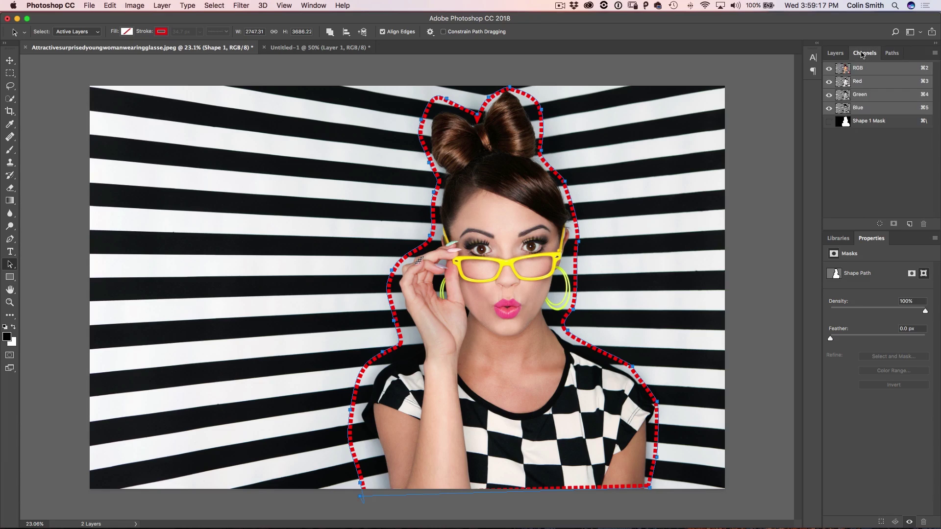
pyautogui.click(835, 53)
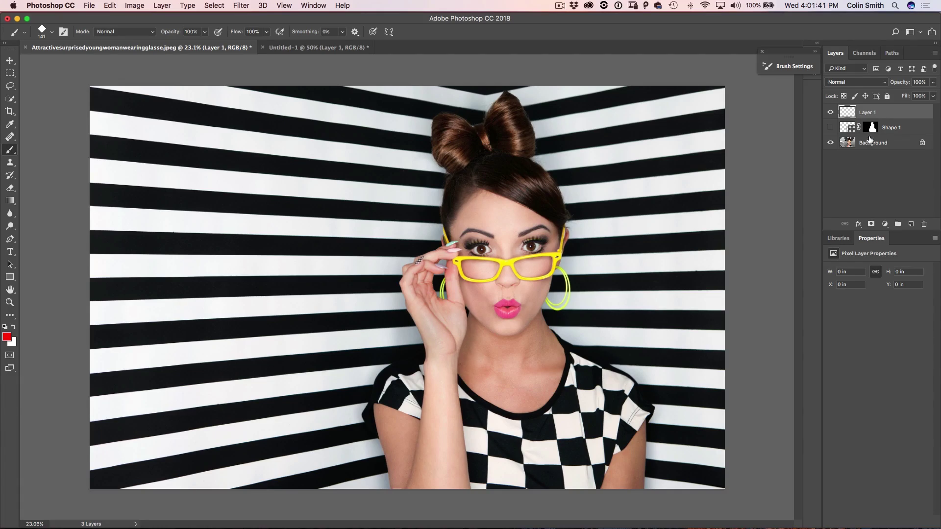
# - Float the layer list beside the paths and compare the paths available for Shape 1 and Layer 1, leaving Layer 1 selected and Shape 1 hidden
pyautogui.click(891, 55)
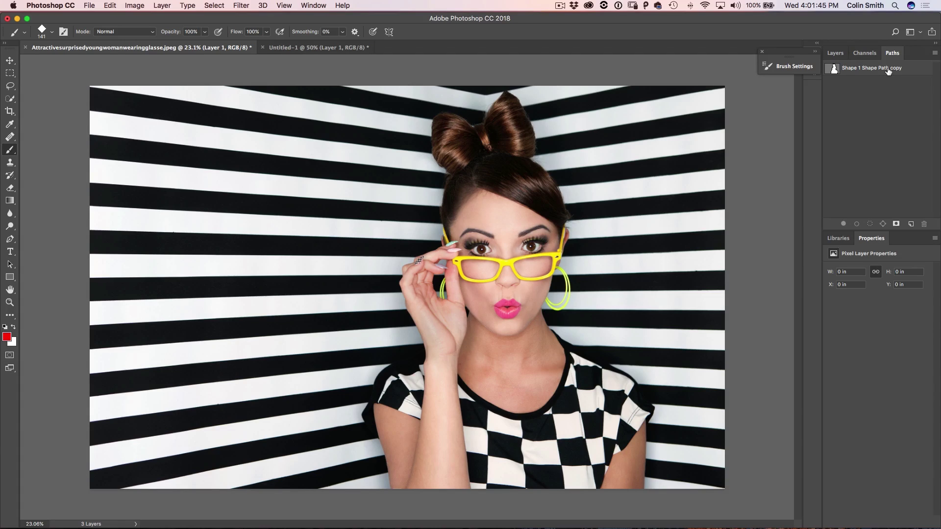
pyautogui.moveTo(835, 53); pyautogui.dragTo(666, 76)
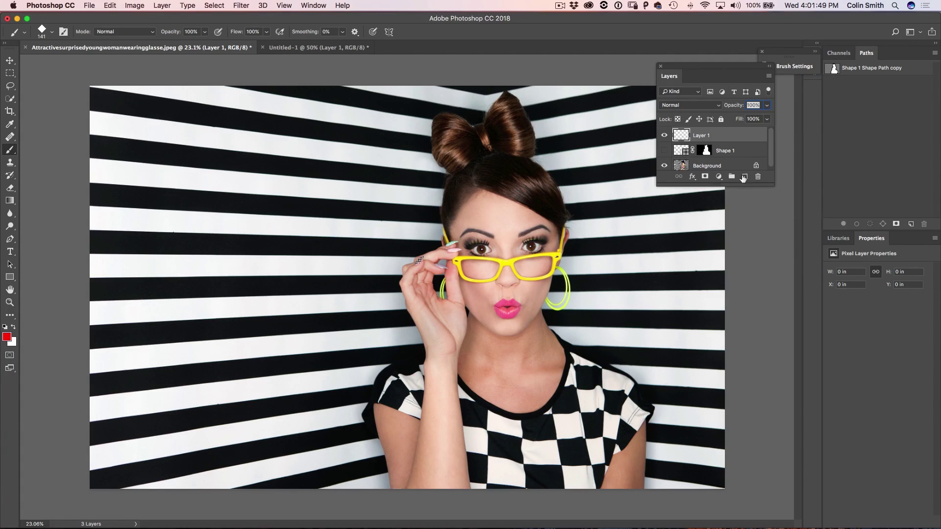
pyautogui.click(664, 150)
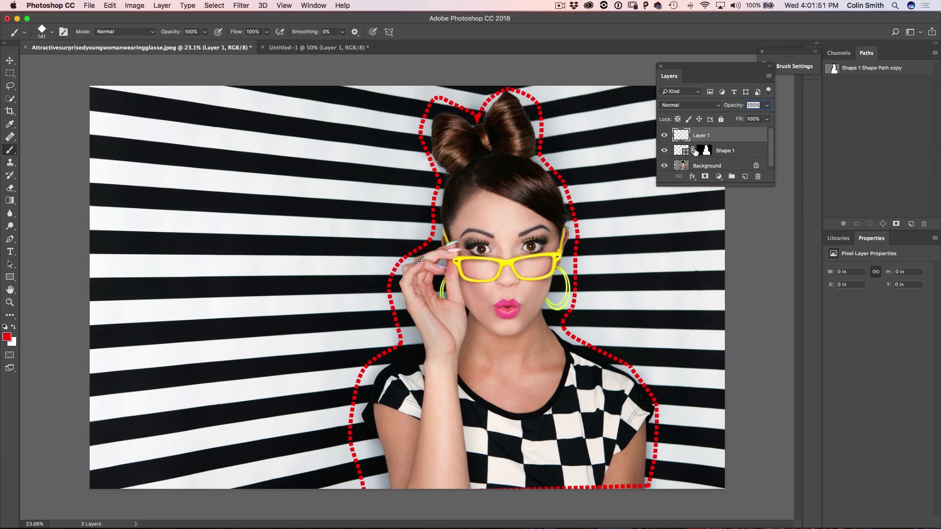
pyautogui.click(682, 153)
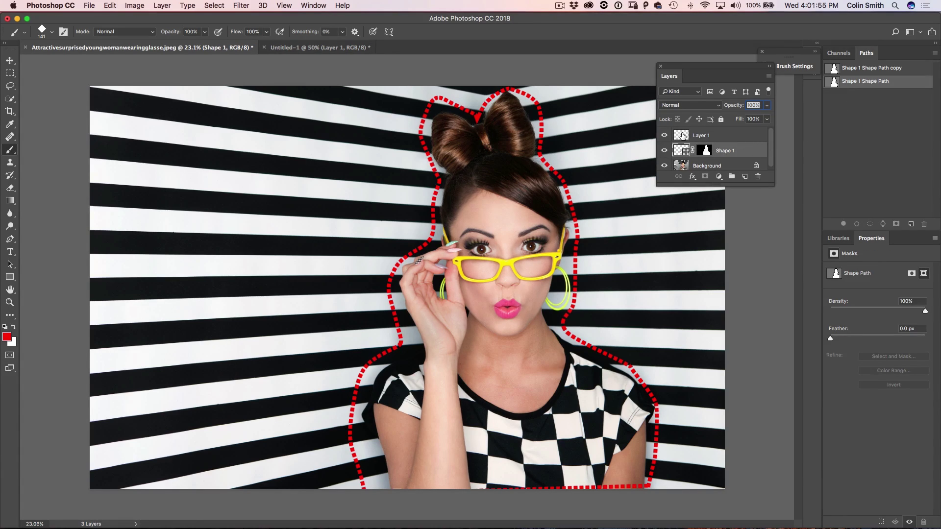
pyautogui.click(683, 135)
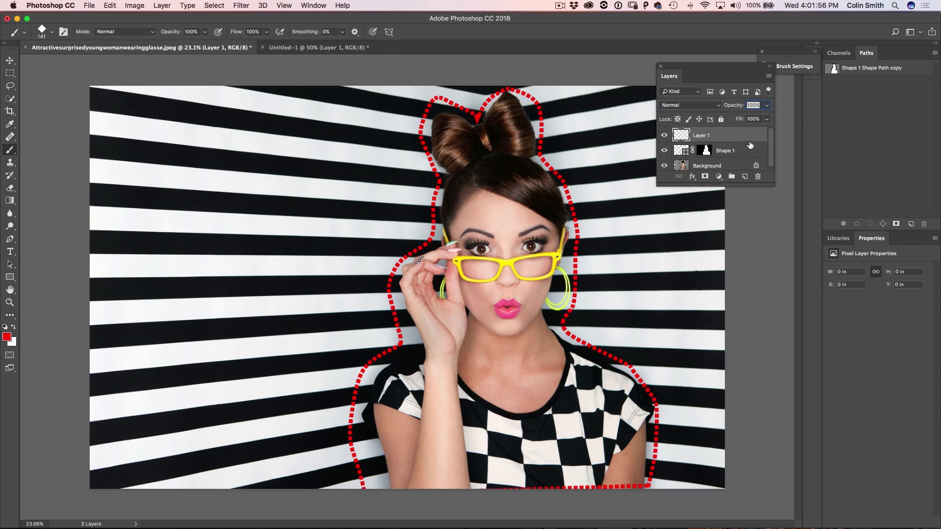
pyautogui.click(686, 152)
pyautogui.click(682, 136)
pyautogui.click(665, 151)
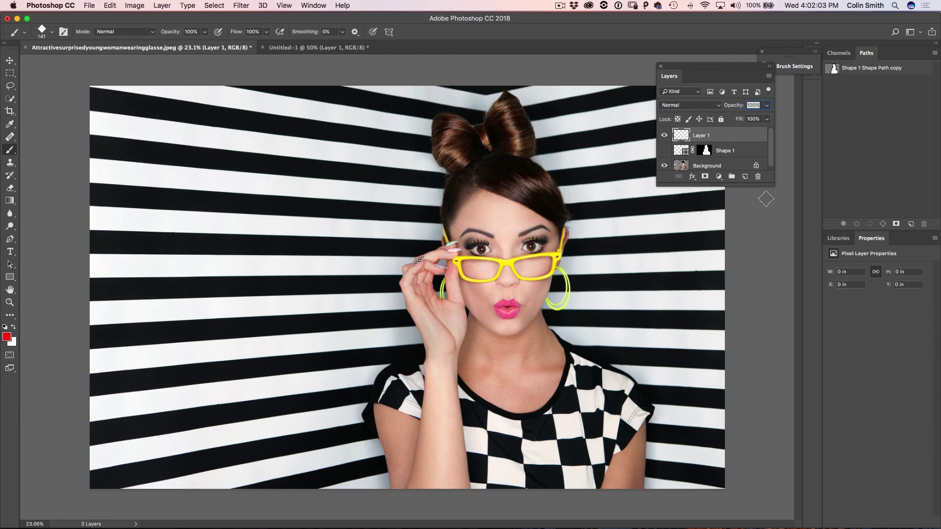
# - Stroke the saved path copy around the woman with the red diamond brush on Layer 1 and deselect the path
pyautogui.click(855, 72)
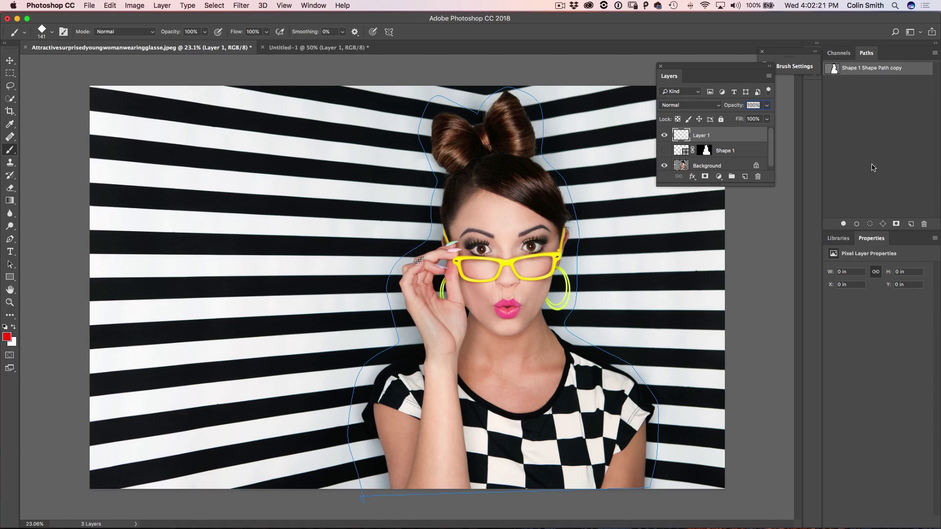
pyautogui.click(856, 224)
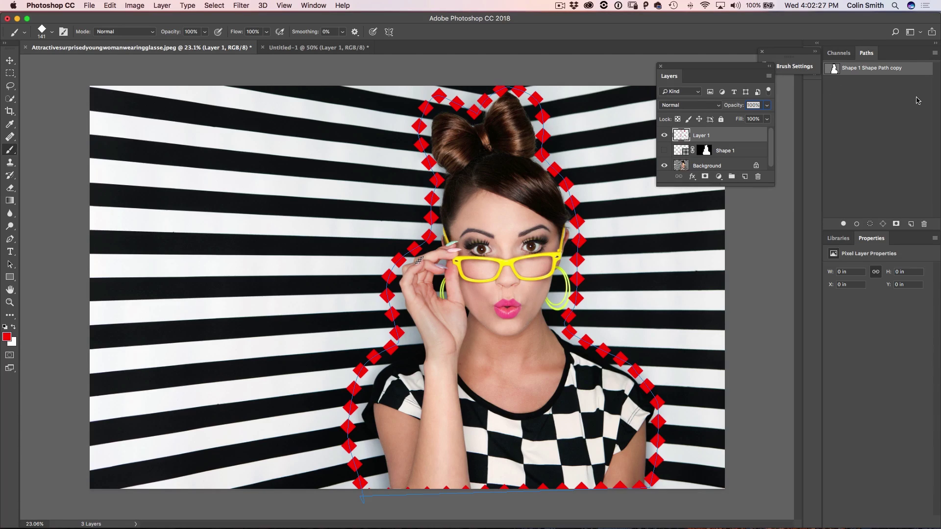
pyautogui.click(899, 105)
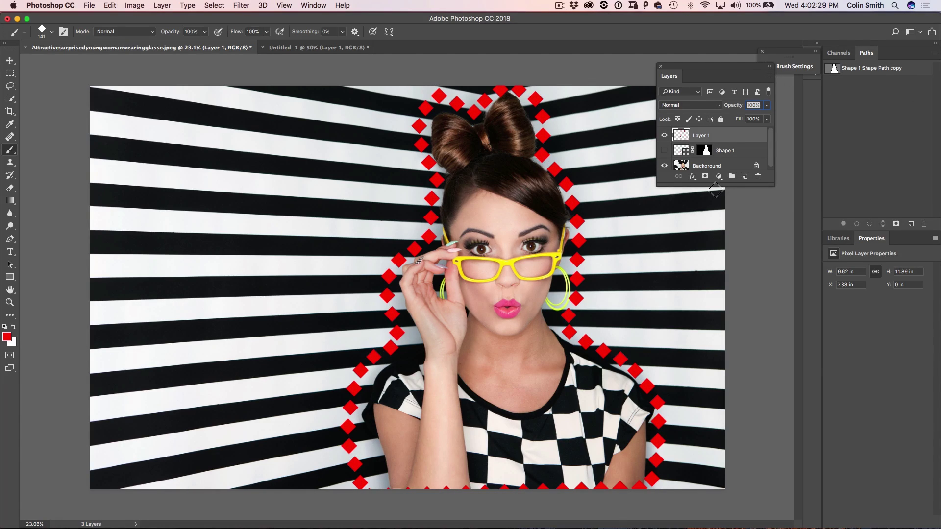